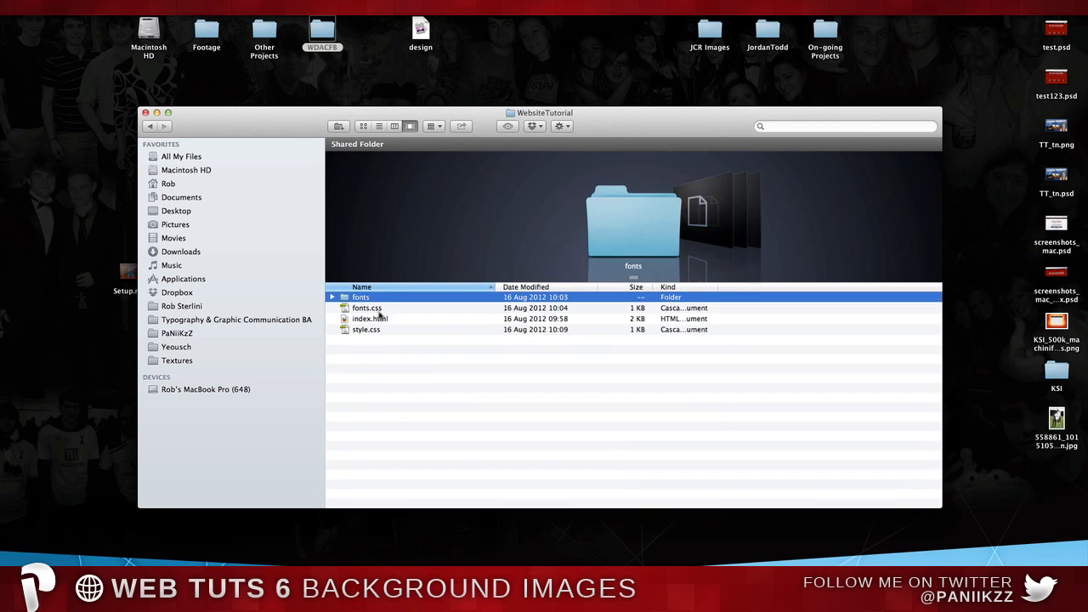
Open index.html from the WebsiteTutorial folder in Dreamweaver
{"action": "left_click", "coordinate": [375, 320]}
{"action": "right_click", "coordinate": [375, 326]}
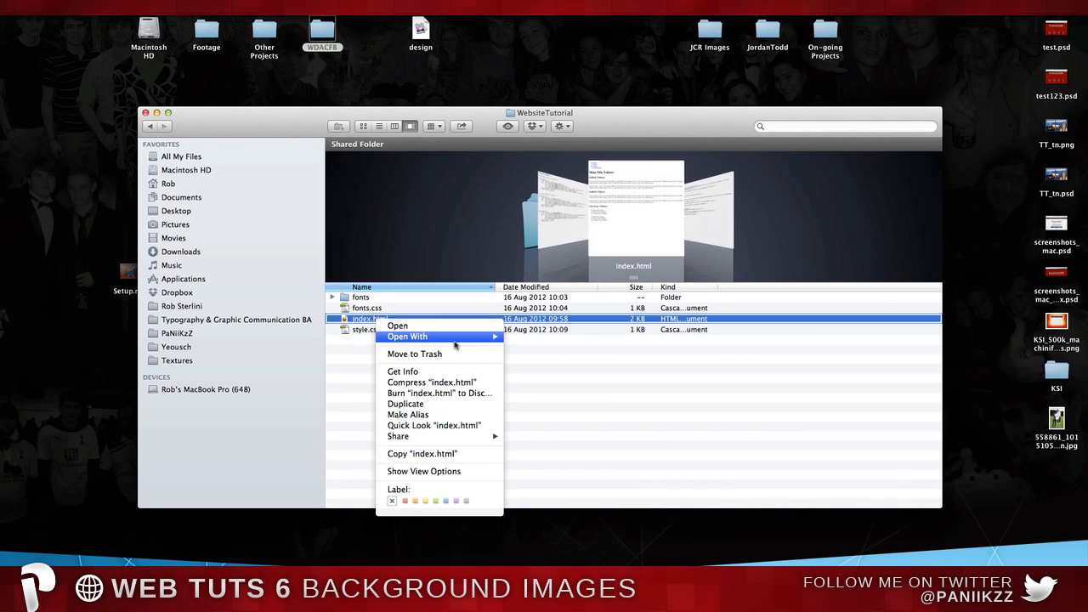
{"action": "mouse_move", "coordinate": [458, 336]}
{"action": "left_click", "coordinate": [575, 338]}
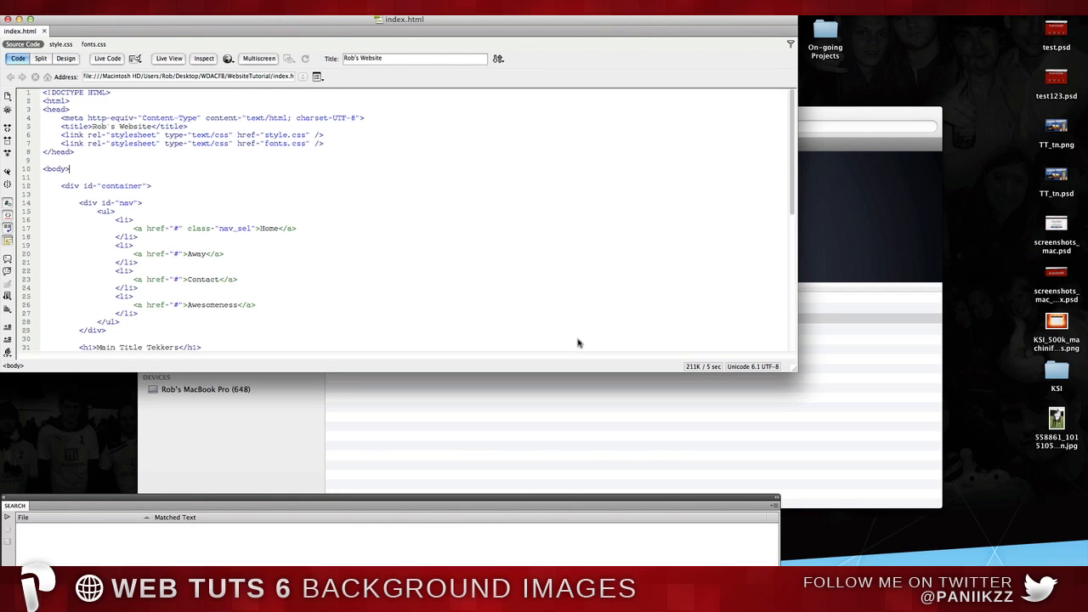
Preview index.html in Chrome and examine the styling of the first subtitle heading
{"action": "left_click", "coordinate": [226, 176]}
{"action": "left_click", "coordinate": [228, 59]}
{"action": "left_click", "coordinate": [233, 69]}
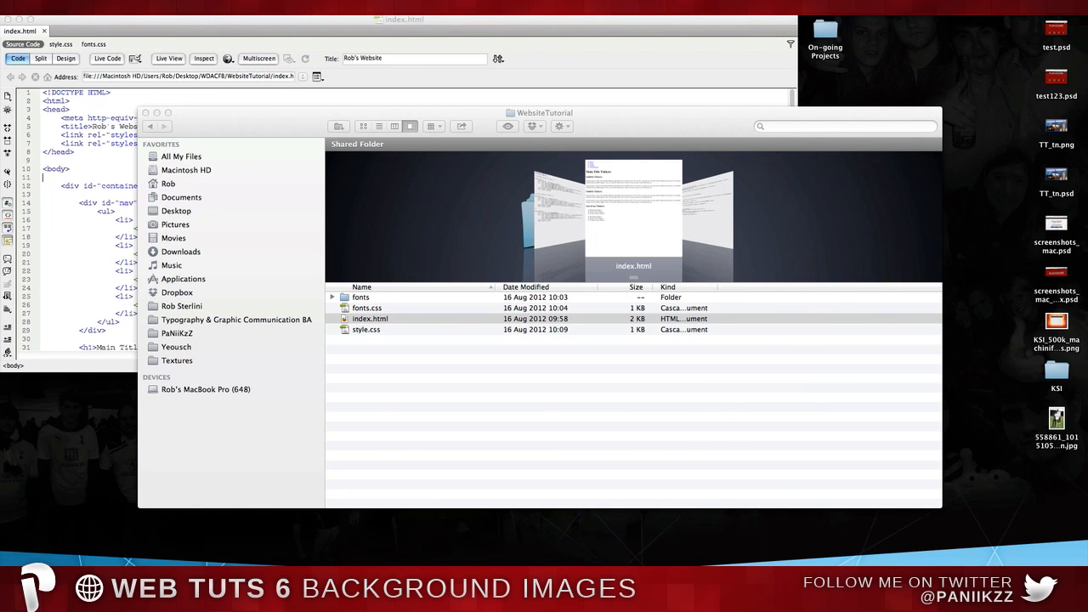
{"action": "left_click_drag", "start_coordinate": [482, 149], "coordinate": [783, 95]}
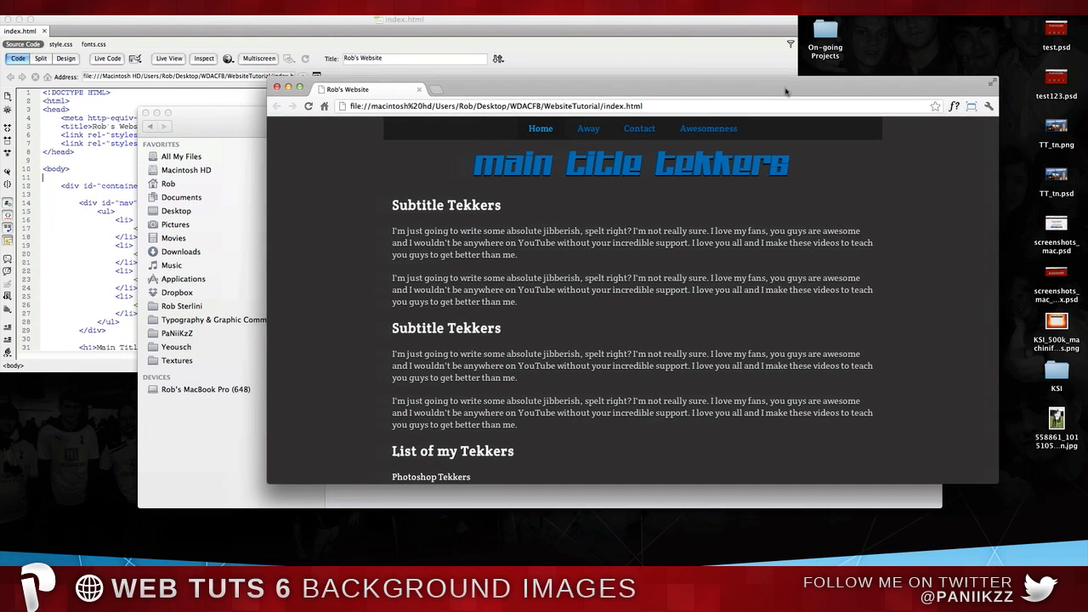
{"action": "left_click_drag", "start_coordinate": [696, 297], "coordinate": [390, 202]}
{"action": "left_click", "coordinate": [602, 236]}
{"action": "left_click_drag", "start_coordinate": [510, 207], "coordinate": [393, 206]}
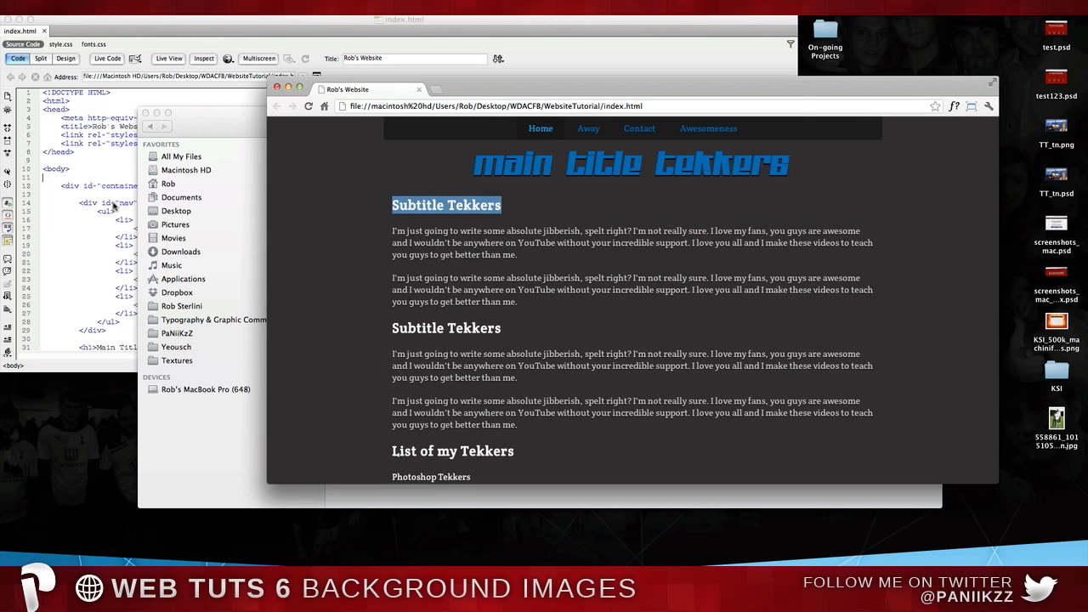
In style.css, add text-shadow:#000 0 2px; to the end of the h2 rule
{"action": "left_click", "coordinate": [123, 206]}
{"action": "scroll", "coordinate": [234, 207], "scroll_direction": "down", "scroll_amount": 4}
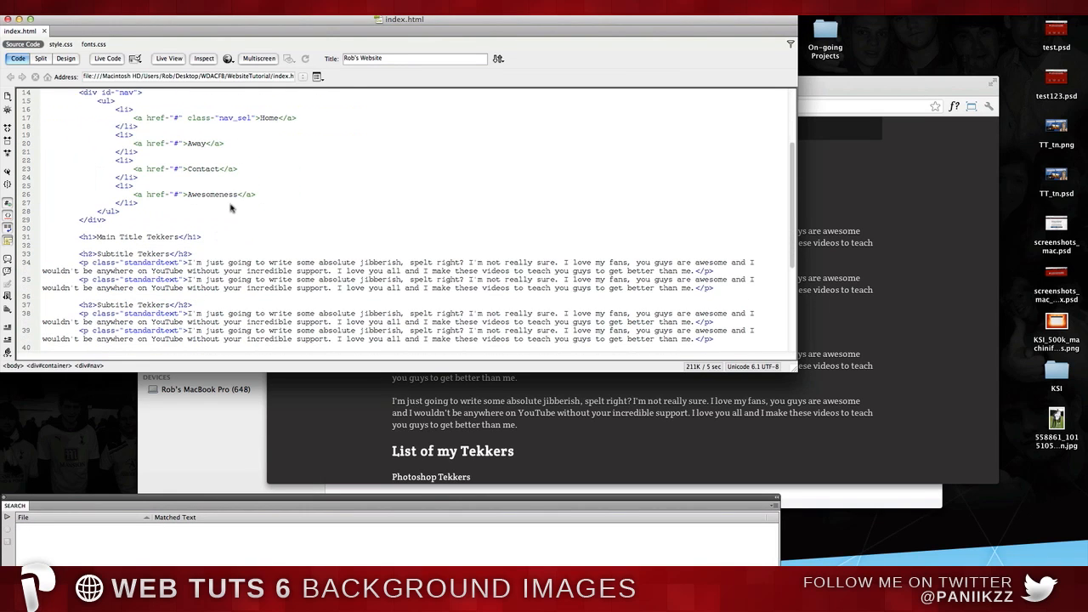
{"action": "left_click", "coordinate": [68, 45]}
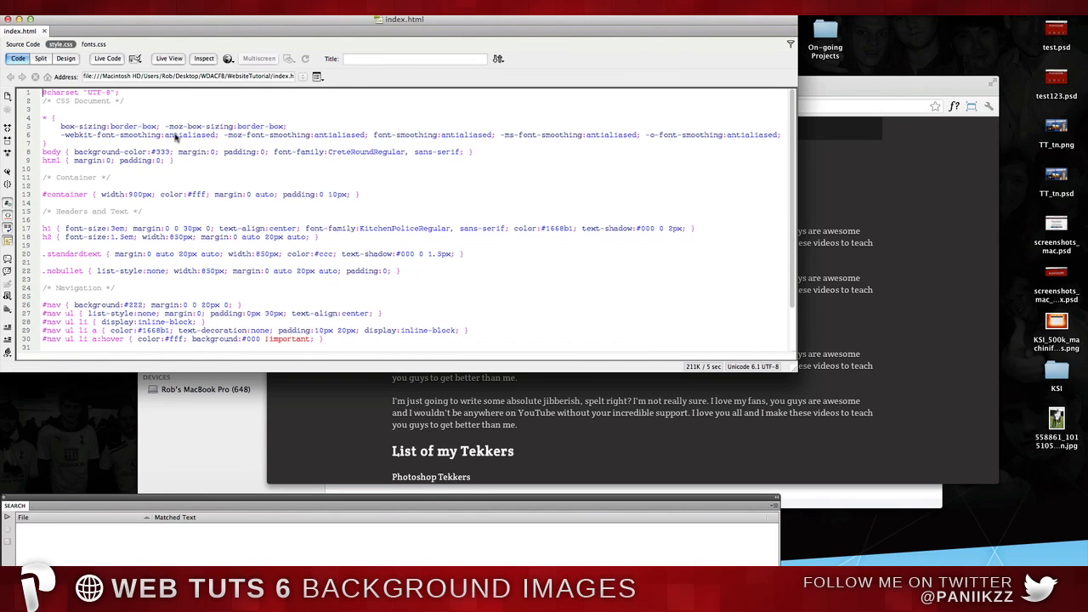
{"action": "scroll", "coordinate": [175, 137], "scroll_direction": "down", "scroll_amount": 2}
{"action": "left_click", "coordinate": [311, 194]}
{"action": "type", "text": "text-sh"}
{"action": "key", "text": "Return"}
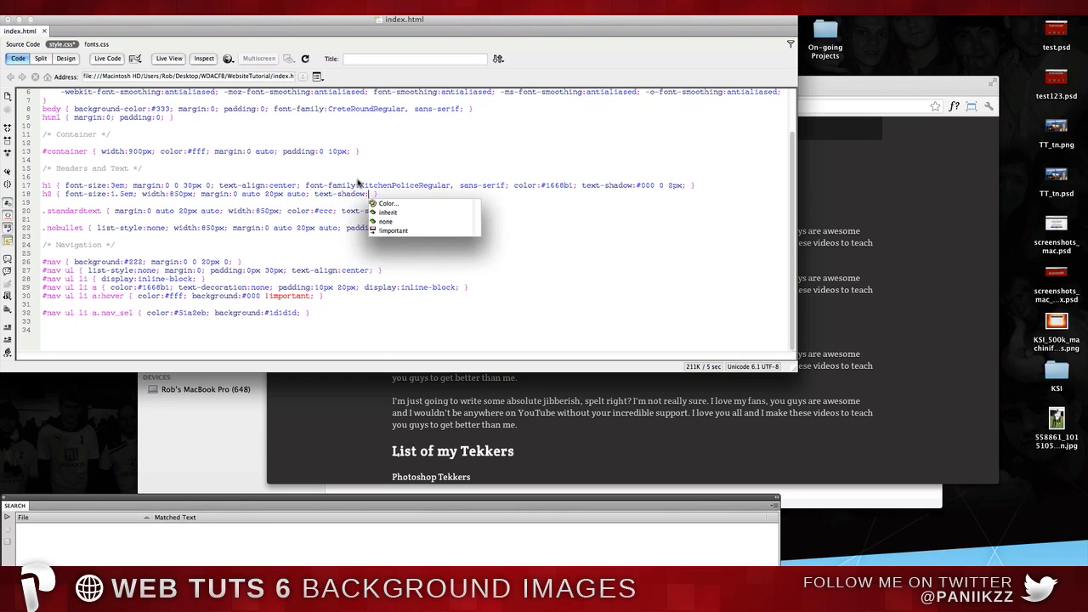
{"action": "type", "text": "#000 0"}
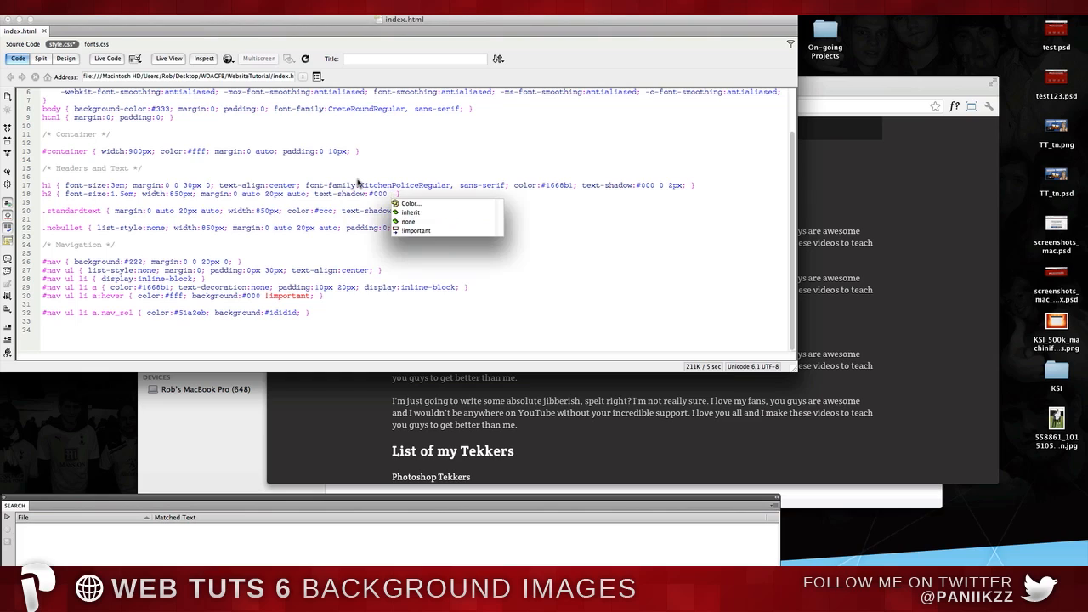
{"action": "type", "text": " 2"}
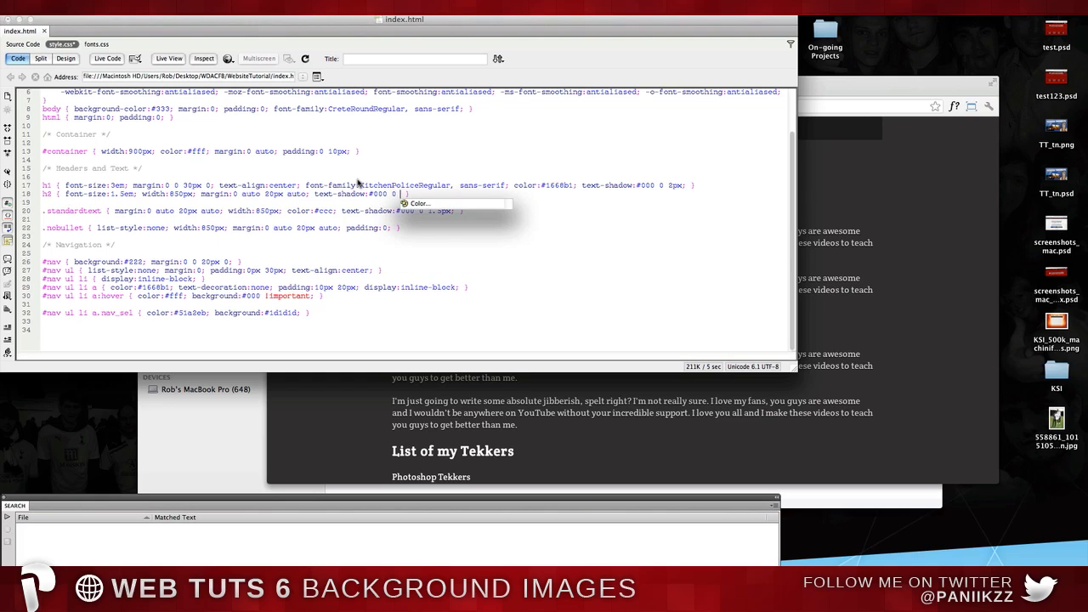
{"action": "type", "text": "px;"}
Save the stylesheet and reload the page in Chrome to check the subtitle shadows along the whole page
{"action": "key", "text": "super+s"}
{"action": "key", "text": "super+Tab"}
{"action": "left_click", "coordinate": [309, 106]}
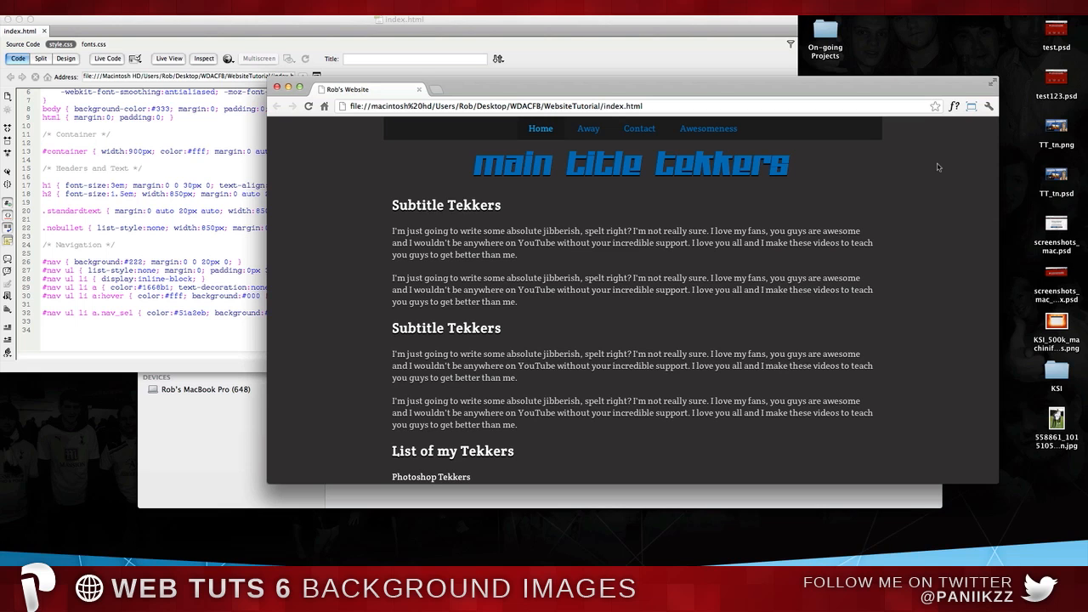
{"action": "scroll", "coordinate": [790, 216], "scroll_direction": "down", "scroll_amount": 5}
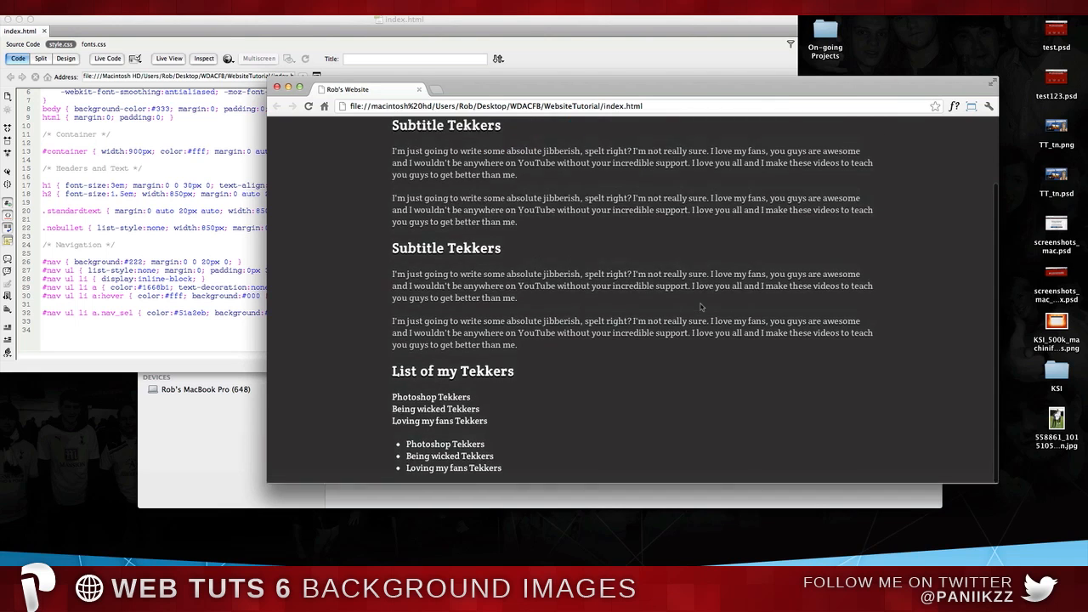
{"action": "scroll", "coordinate": [702, 306], "scroll_direction": "up", "scroll_amount": 5}
{"action": "scroll", "coordinate": [702, 308], "scroll_direction": "down", "scroll_amount": 2}
{"action": "scroll", "coordinate": [702, 306], "scroll_direction": "up", "scroll_amount": 2}
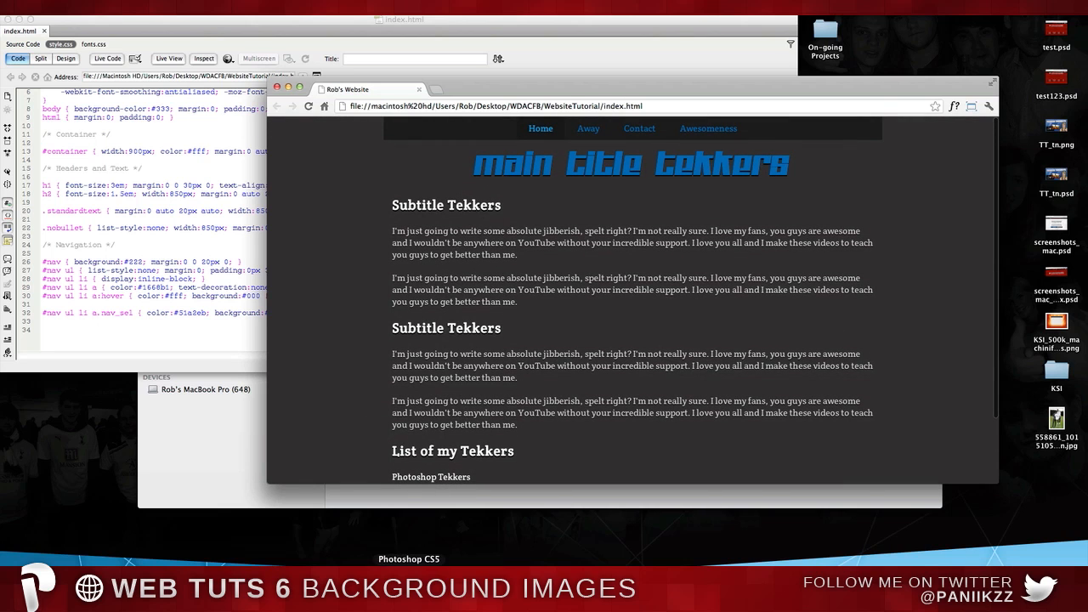
Switch to Photoshop and create a new document 1800 pixels wide and 10 pixels high
{"action": "left_click", "coordinate": [413, 590]}
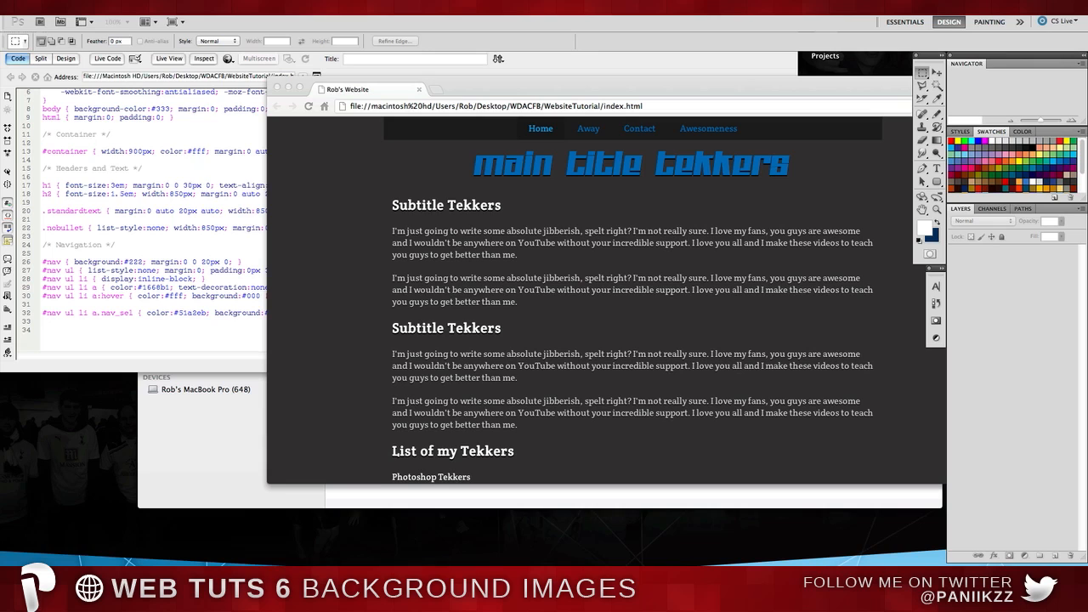
{"action": "left_click", "coordinate": [85, 8]}
{"action": "left_click", "coordinate": [107, 22]}
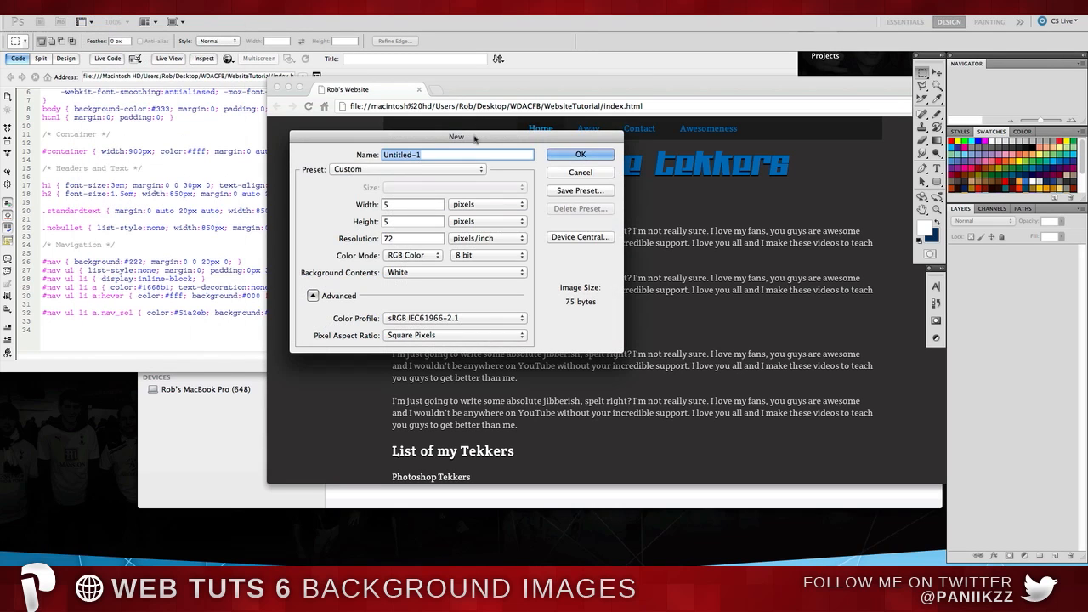
{"action": "key", "text": "Tab"}
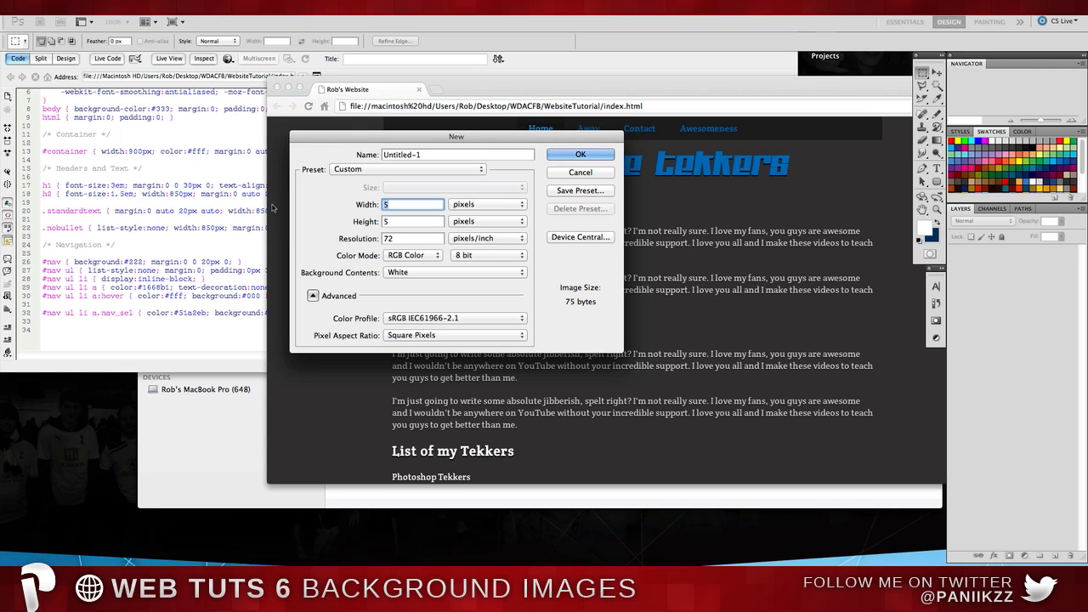
{"action": "type", "text": "1800"}
{"action": "key", "text": "Tab"}
{"action": "type", "text": "10"}
{"action": "key", "text": "Return"}
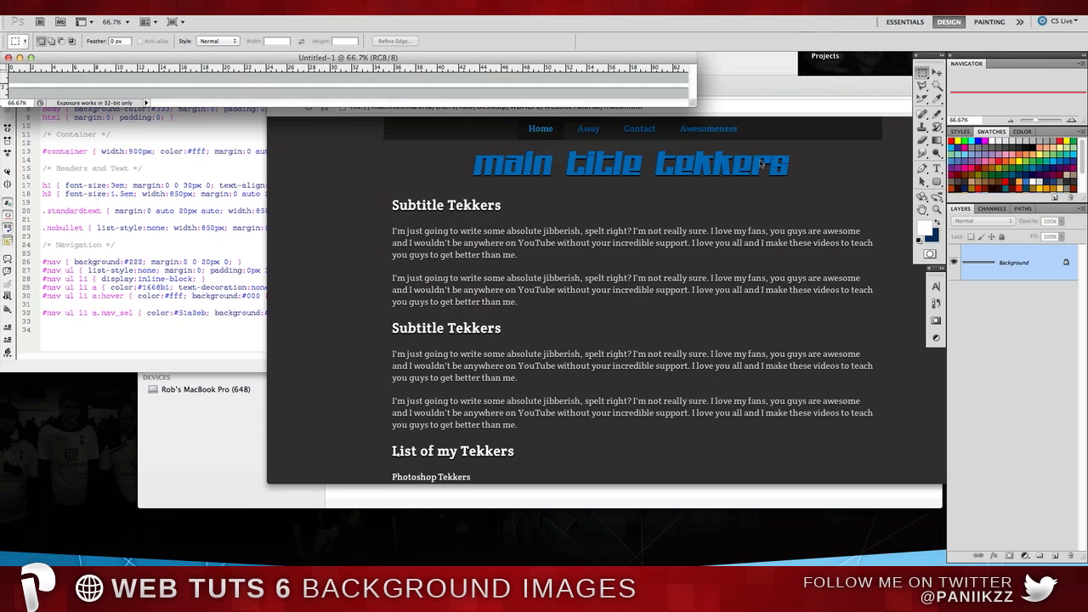
{"action": "left_click_drag", "start_coordinate": [693, 104], "coordinate": [795, 289]}
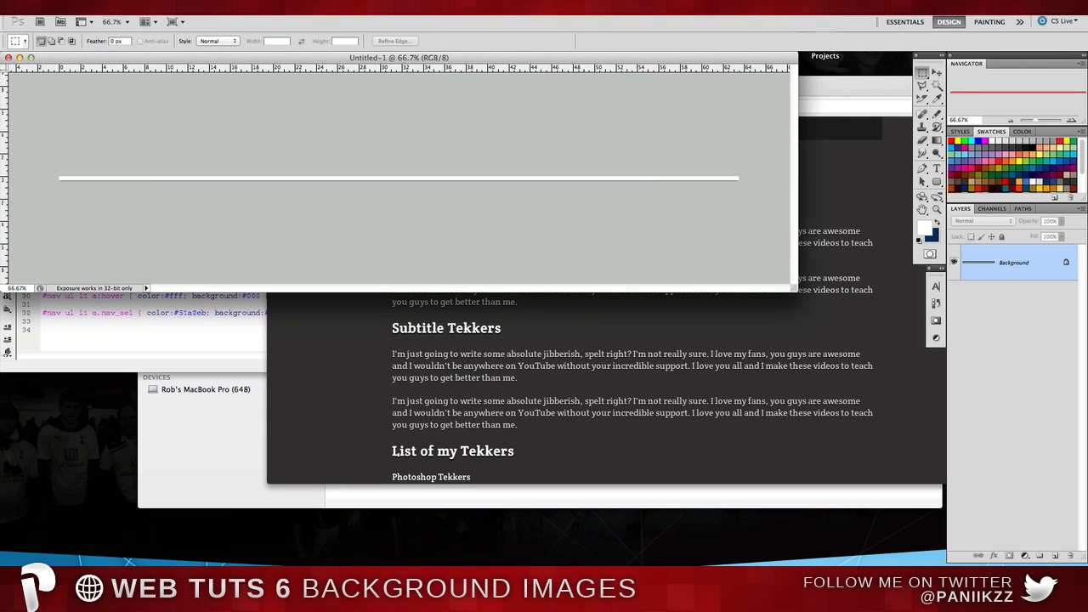
Create a second document 900 by 10 pixels, taking the width from the #container rule in style.css
{"action": "left_click", "coordinate": [85, 8]}
{"action": "left_click", "coordinate": [101, 18]}
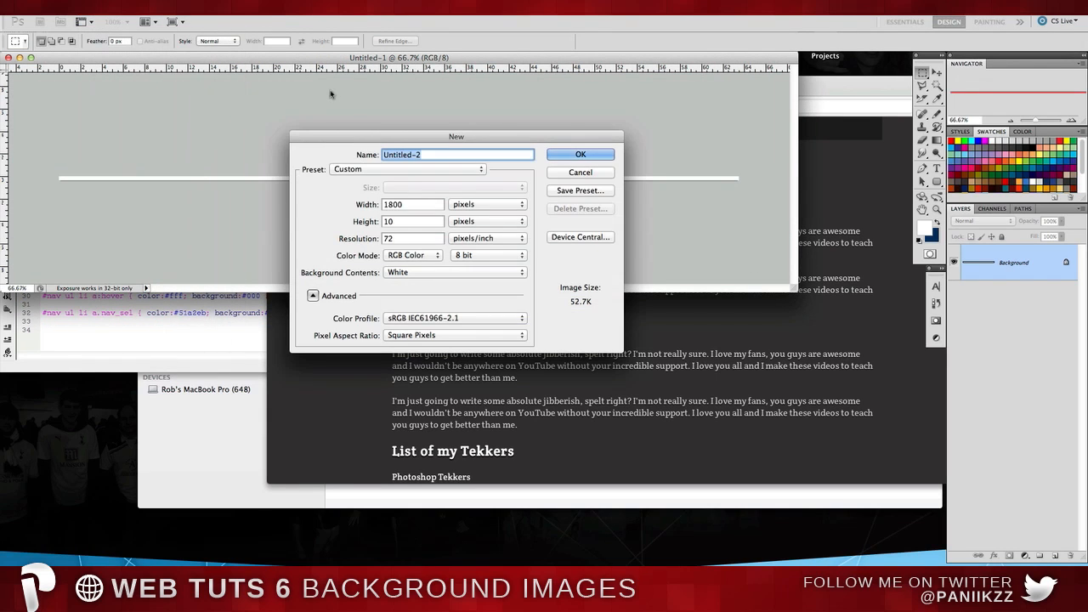
{"action": "left_click", "coordinate": [195, 307]}
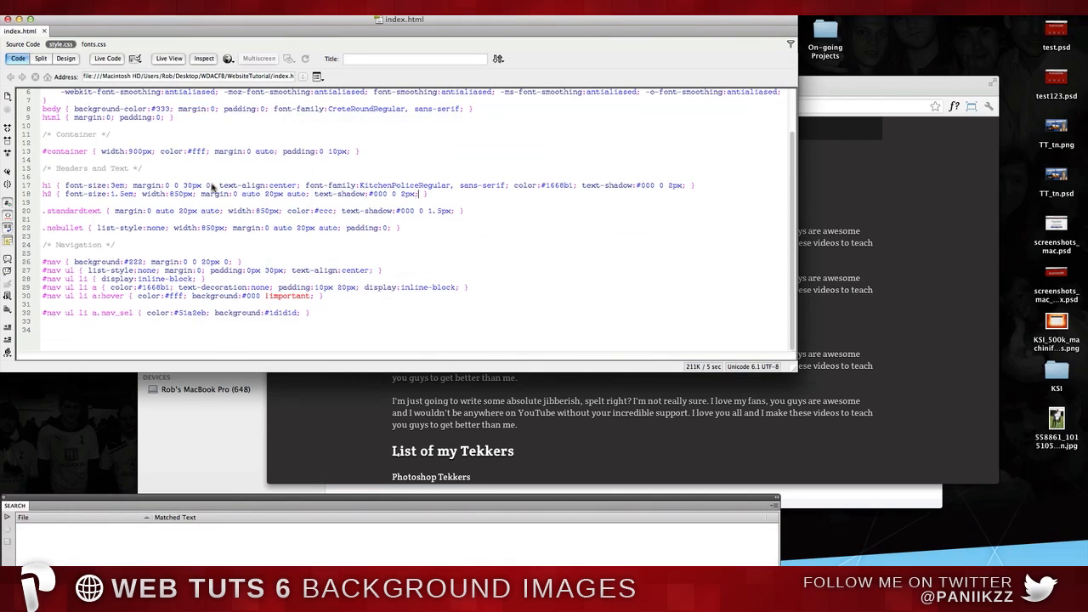
{"action": "left_click_drag", "start_coordinate": [151, 148], "coordinate": [100, 154]}
{"action": "left_click", "coordinate": [134, 154]}
{"action": "left_click", "coordinate": [142, 154]}
{"action": "key", "text": "super+Tab"}
{"action": "left_click_drag", "start_coordinate": [425, 205], "coordinate": [326, 200]}
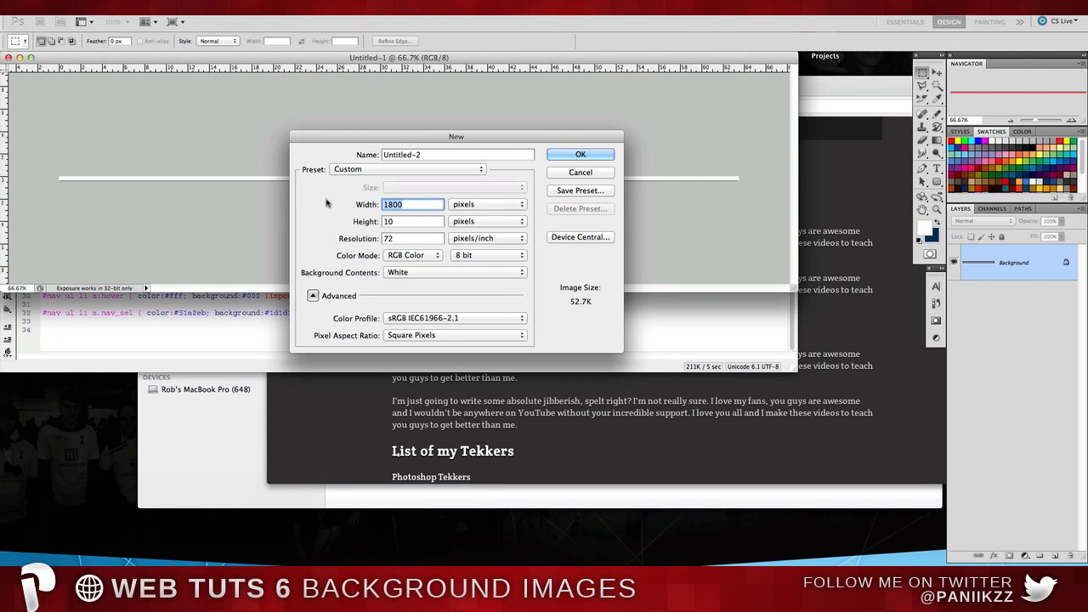
{"action": "type", "text": "600"}
{"action": "key", "text": "Return"}
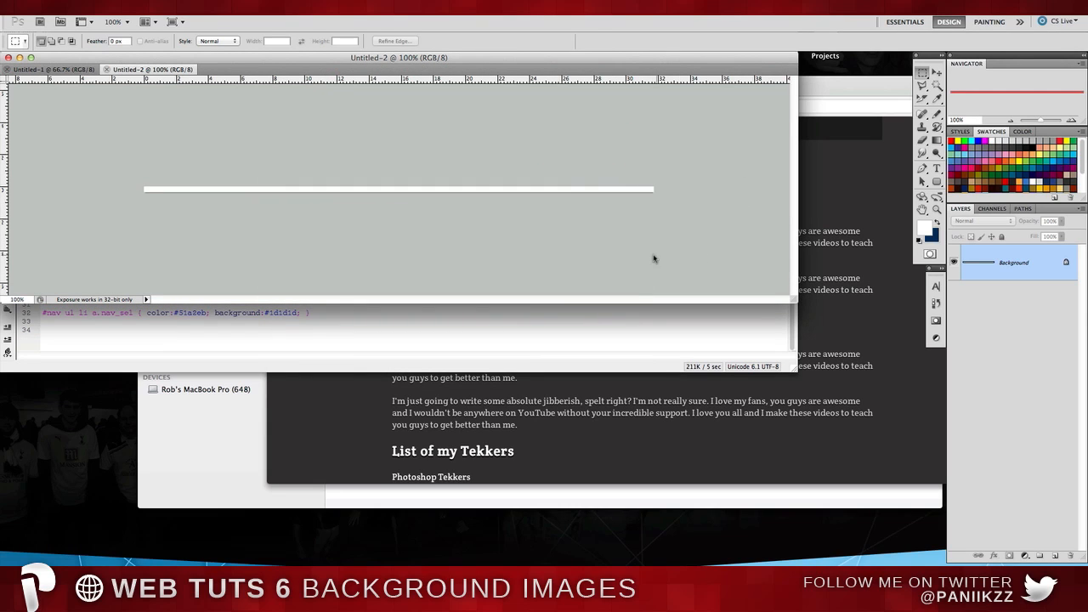
Copy the whole 900-pixel strip into the 1800-pixel document as a new layer, converting that document's background to a regular layer
{"action": "key", "text": "super+a"}
{"action": "key", "text": "ctrl+Tab"}
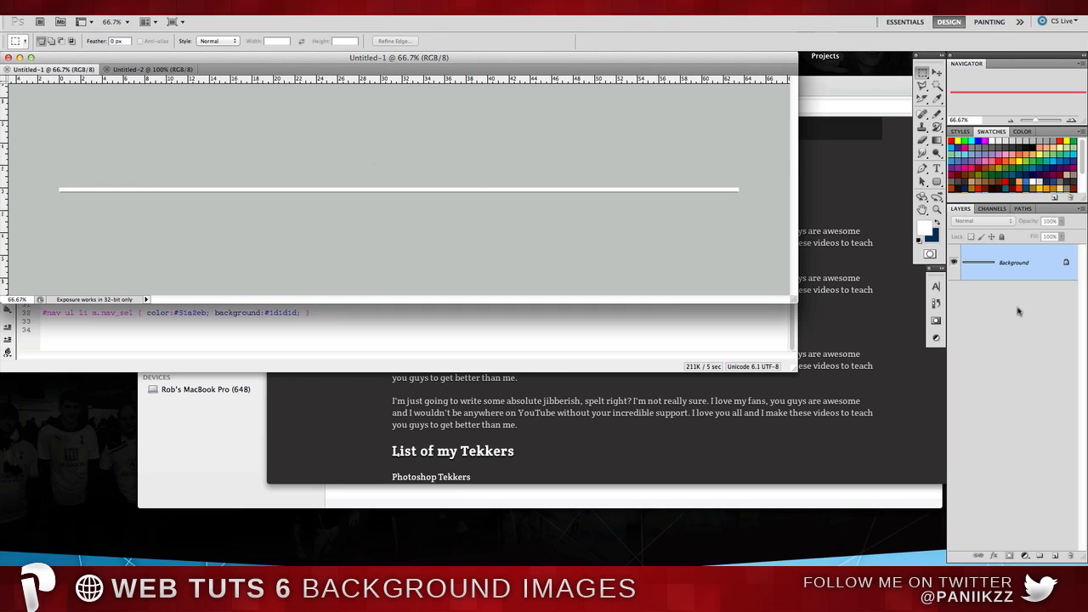
{"action": "double_click", "coordinate": [1030, 272]}
{"action": "key", "text": "Return"}
{"action": "key", "text": "super+j"}
Apply a grey Color Overlay to the pasted strip layer and place vertical guides at both of its ends
{"action": "double_click", "coordinate": [1049, 268]}
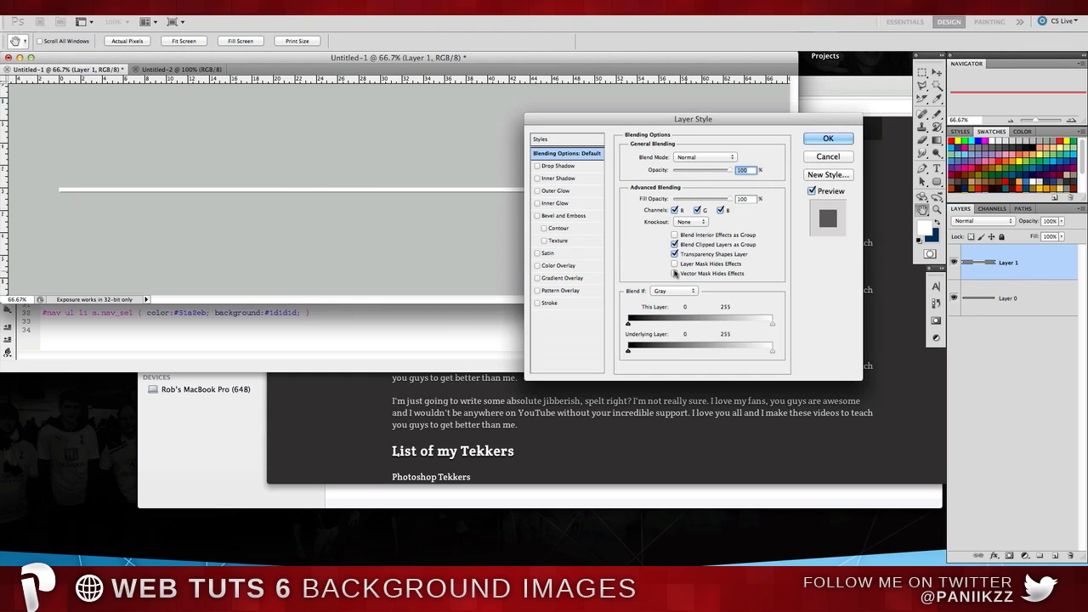
{"action": "left_click", "coordinate": [548, 267]}
{"action": "key", "text": "Return"}
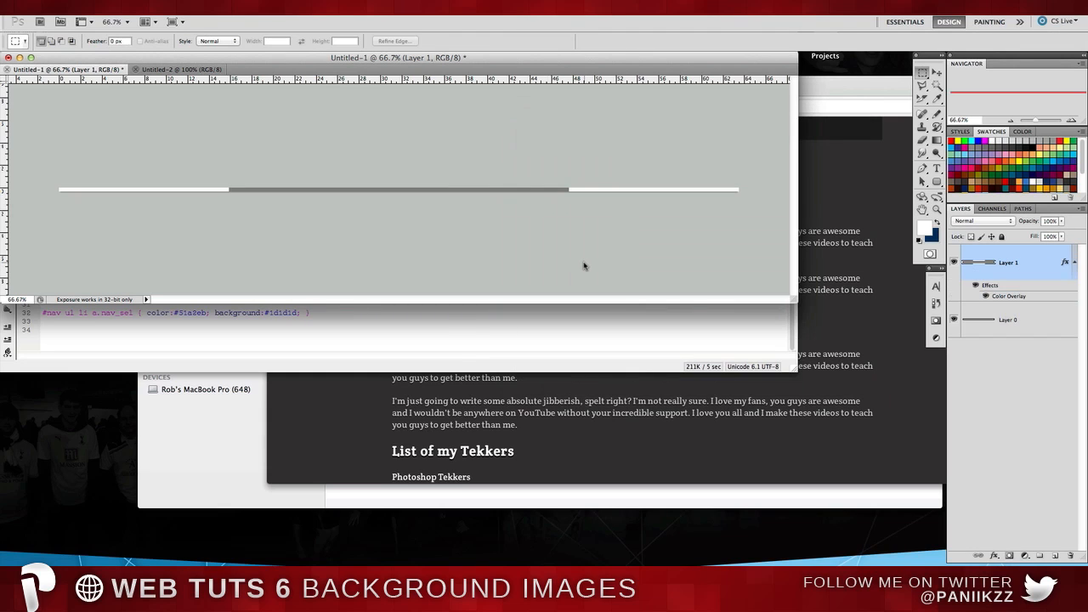
{"action": "left_click", "coordinate": [1075, 262]}
{"action": "left_click_drag", "start_coordinate": [6, 202], "coordinate": [228, 209]}
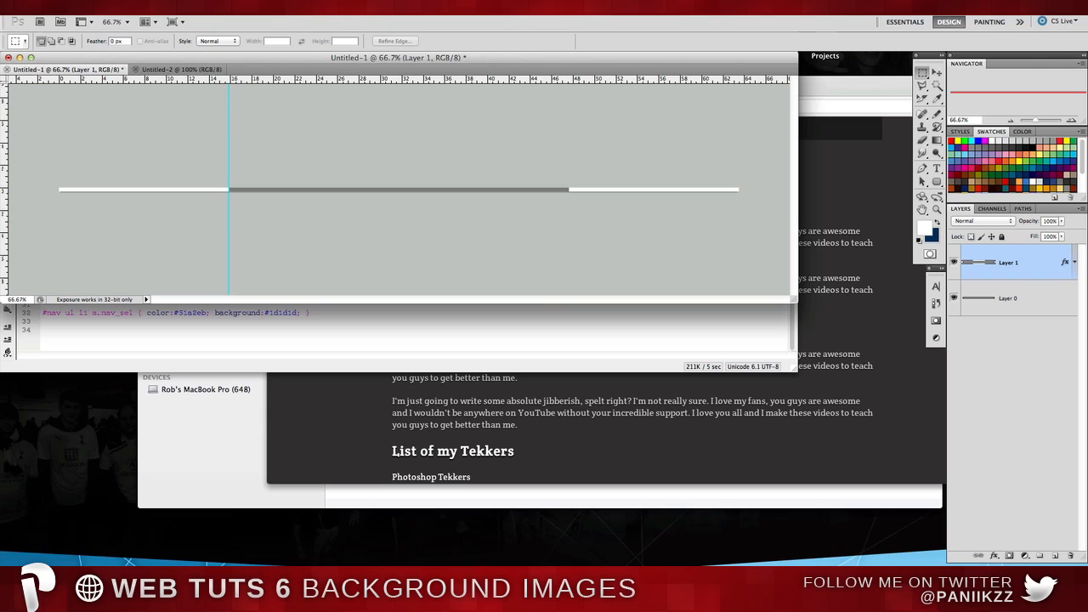
{"action": "left_click_drag", "start_coordinate": [8, 194], "coordinate": [569, 199]}
Select the white bottom layer, choose the Paint Bucket tool and swap the foreground and background colours
{"action": "left_click", "coordinate": [1034, 298]}
{"action": "left_click", "coordinate": [954, 298]}
{"action": "left_click", "coordinate": [953, 298]}
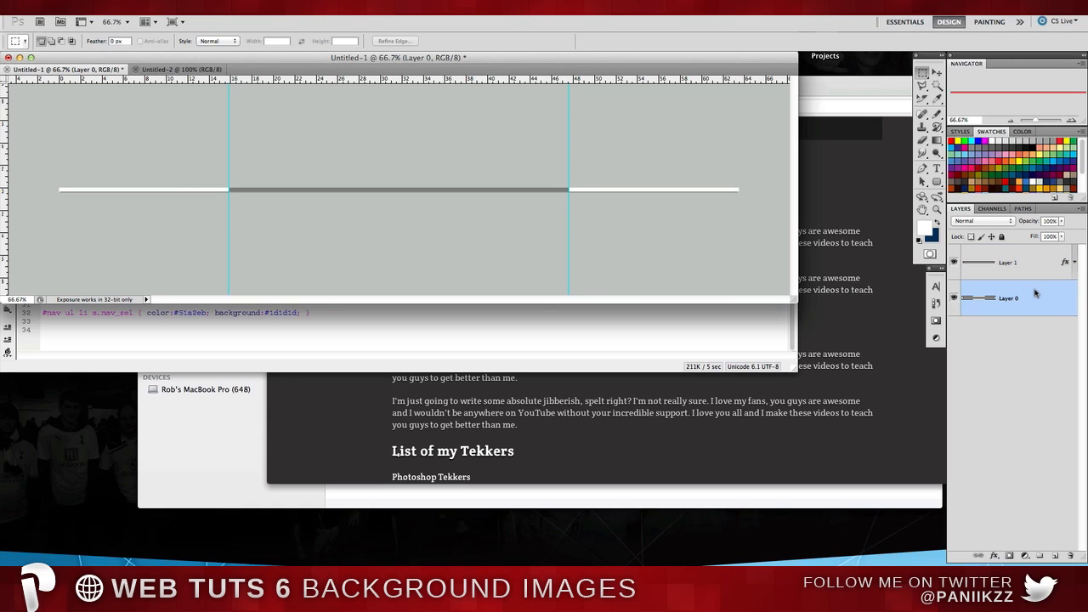
{"action": "left_click", "coordinate": [937, 142]}
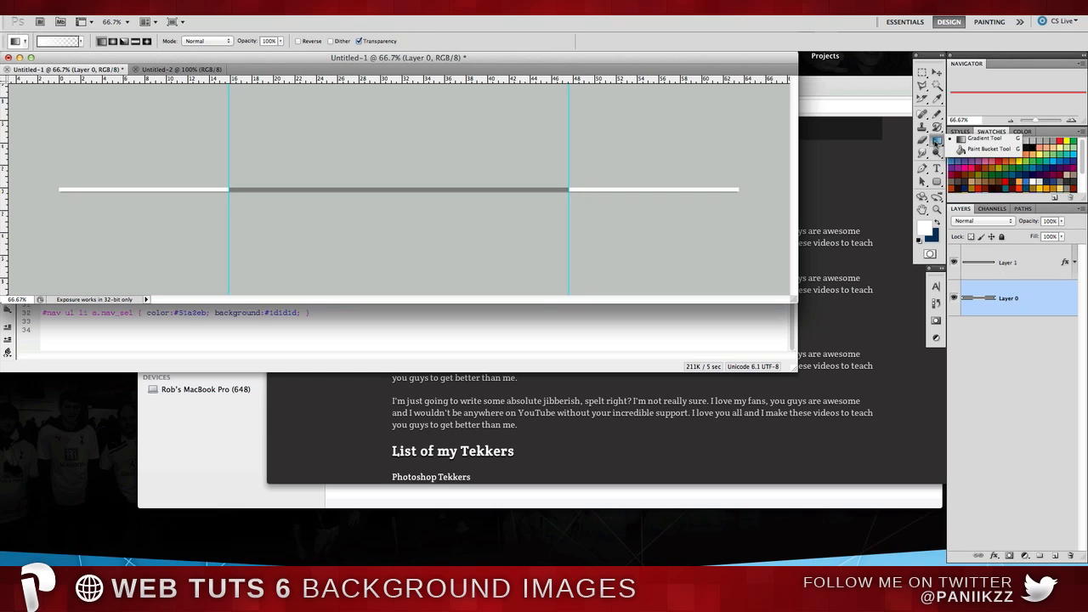
{"action": "left_click", "coordinate": [975, 151]}
{"action": "left_click", "coordinate": [937, 222]}
{"action": "left_click", "coordinate": [925, 229]}
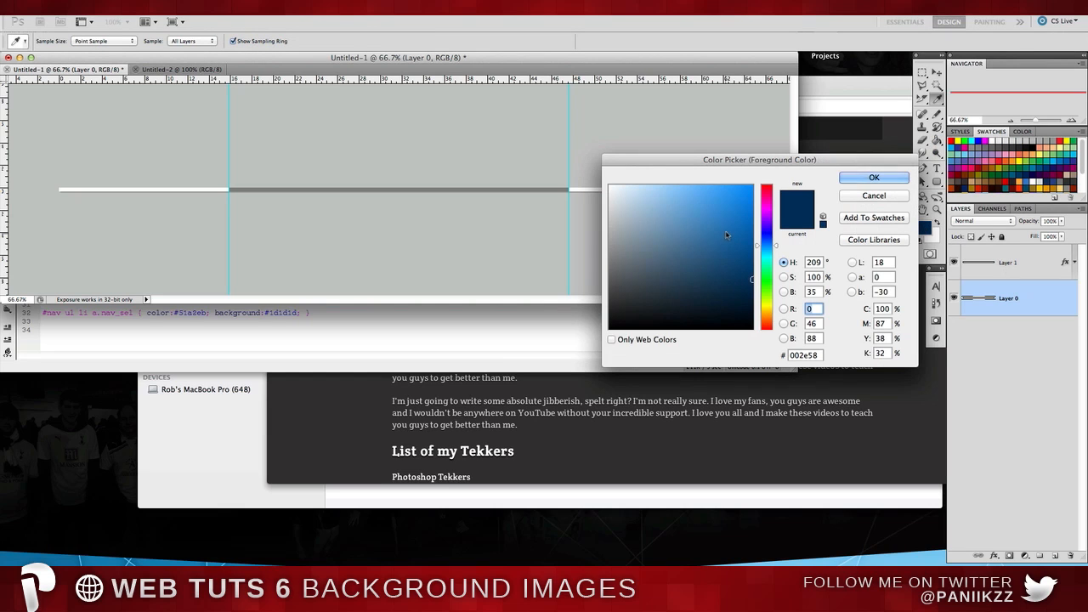
{"action": "left_click", "coordinate": [767, 303]}
{"action": "mouse_move", "coordinate": [767, 303]}
{"action": "left_mouse_down"}
{"action": "mouse_move", "coordinate": [773, 287]}
{"action": "mouse_move", "coordinate": [754, 228]}
{"action": "left_mouse_up"}
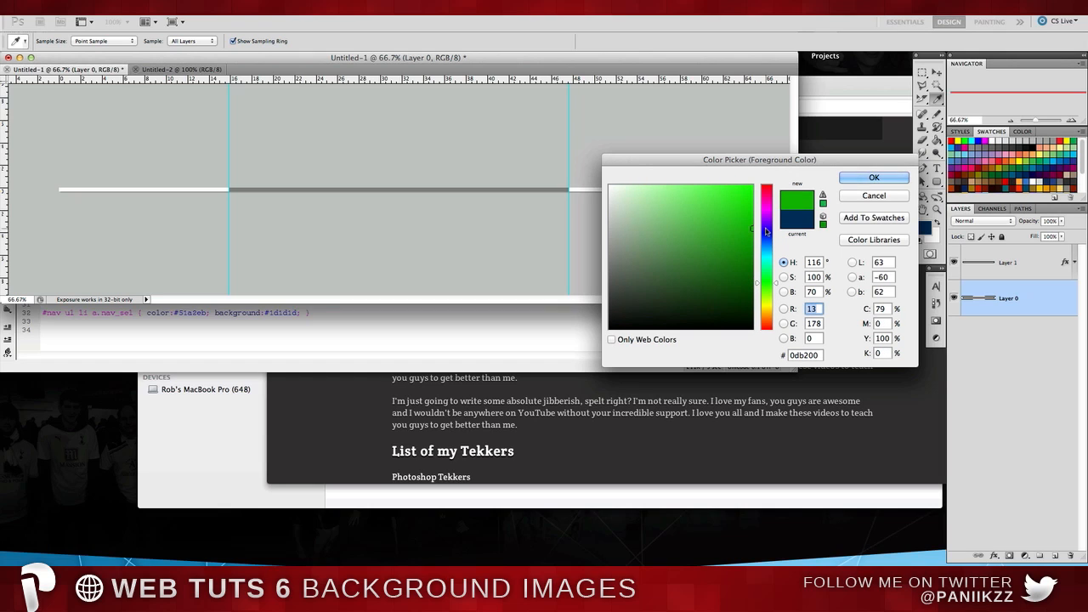
{"action": "left_click", "coordinate": [863, 198]}
Delete the white bottom layer and add a new empty layer beneath the grey strip
{"action": "key", "text": "Delete"}
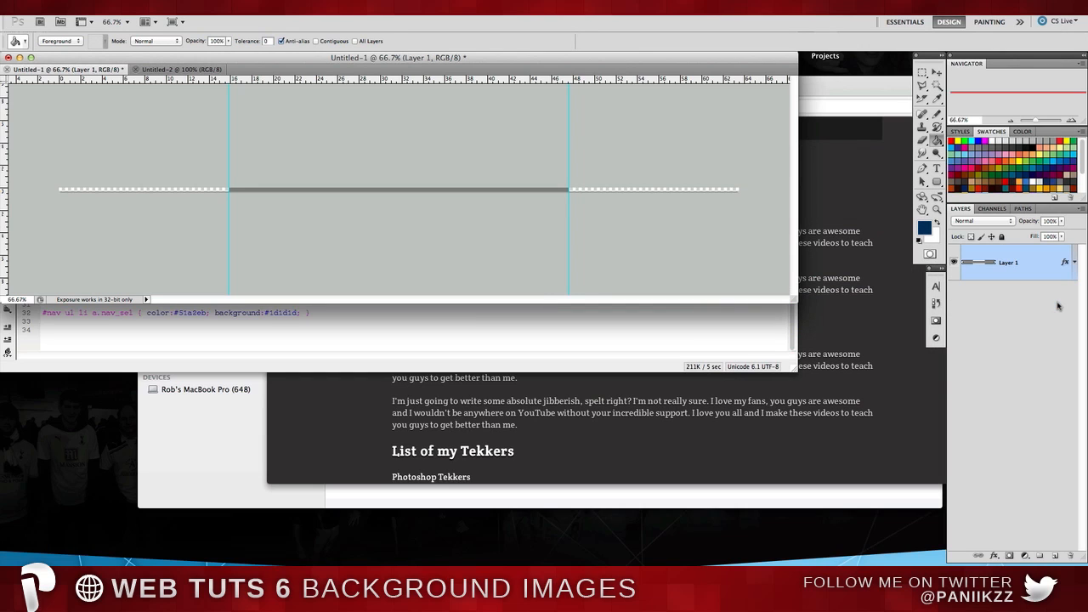
{"action": "left_click", "coordinate": [1054, 555]}
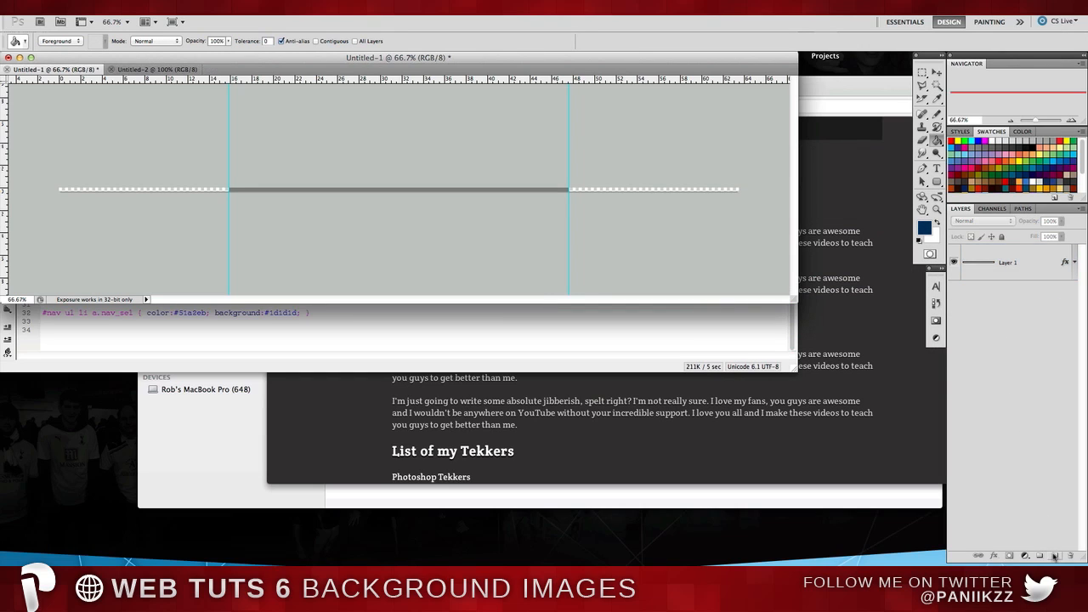
{"action": "left_click_drag", "start_coordinate": [1009, 278], "coordinate": [1007, 311]}
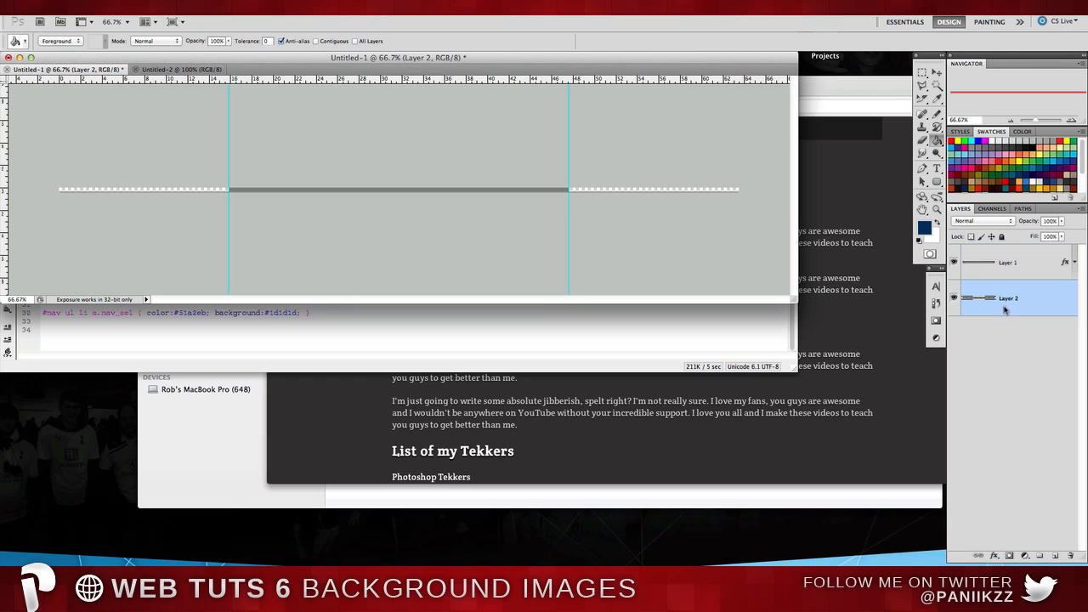
Increase the canvas height of the 1800-pixel document to 100 pixels
{"action": "left_click", "coordinate": [141, 7]}
{"action": "left_click", "coordinate": [181, 117]}
{"action": "left_click", "coordinate": [704, 222]}
{"action": "left_click", "coordinate": [699, 206]}
{"action": "left_click", "coordinate": [655, 243]}
{"action": "left_click_drag", "start_coordinate": [656, 243], "coordinate": [403, 235]}
{"action": "type", "text": "100"}
{"action": "key", "text": "Return"}
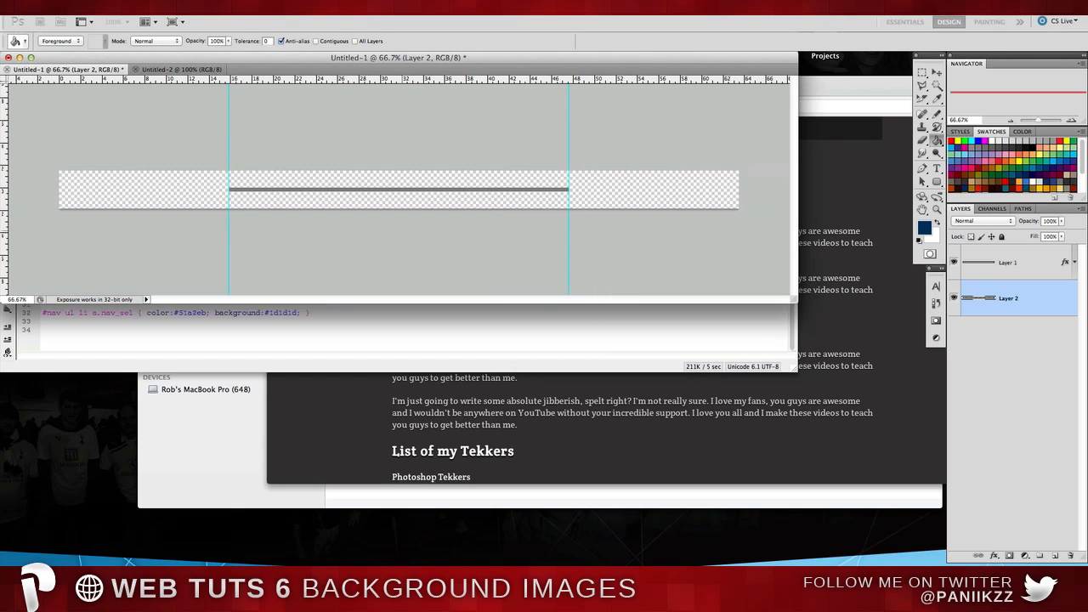
Stretch the grey strip layer vertically until it covers the full canvas height between the two guides
{"action": "left_click", "coordinate": [1034, 268]}
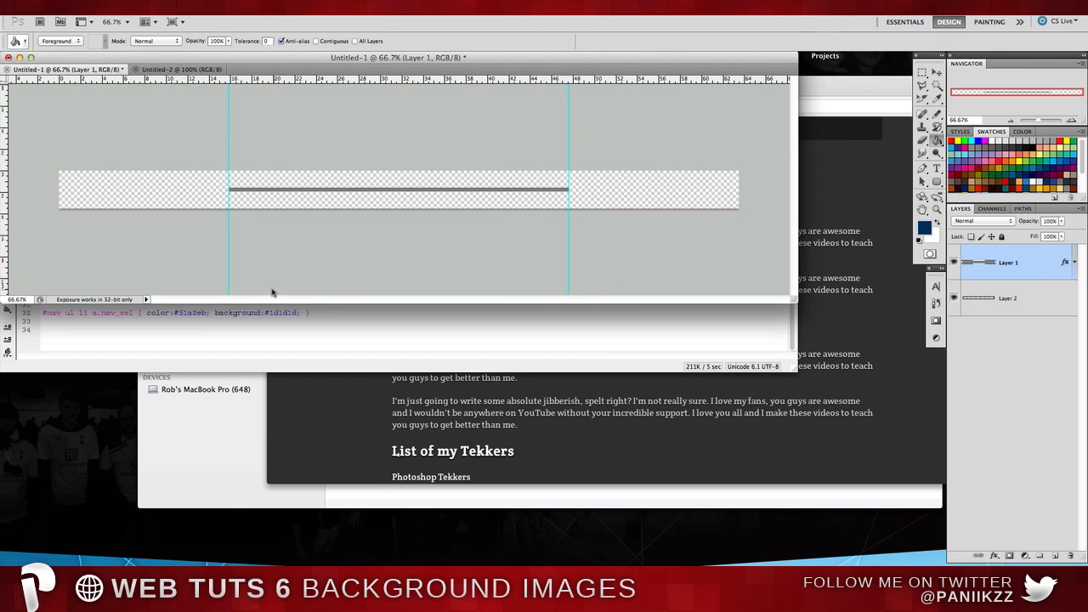
{"action": "key", "text": "ctrl+t"}
{"action": "mouse_move", "coordinate": [400, 188]}
{"action": "left_mouse_down"}
{"action": "mouse_move", "coordinate": [401, 159]}
{"action": "mouse_move", "coordinate": [397, 228]}
{"action": "left_mouse_up"}
{"action": "key", "text": "Return"}
{"action": "key", "text": "g"}
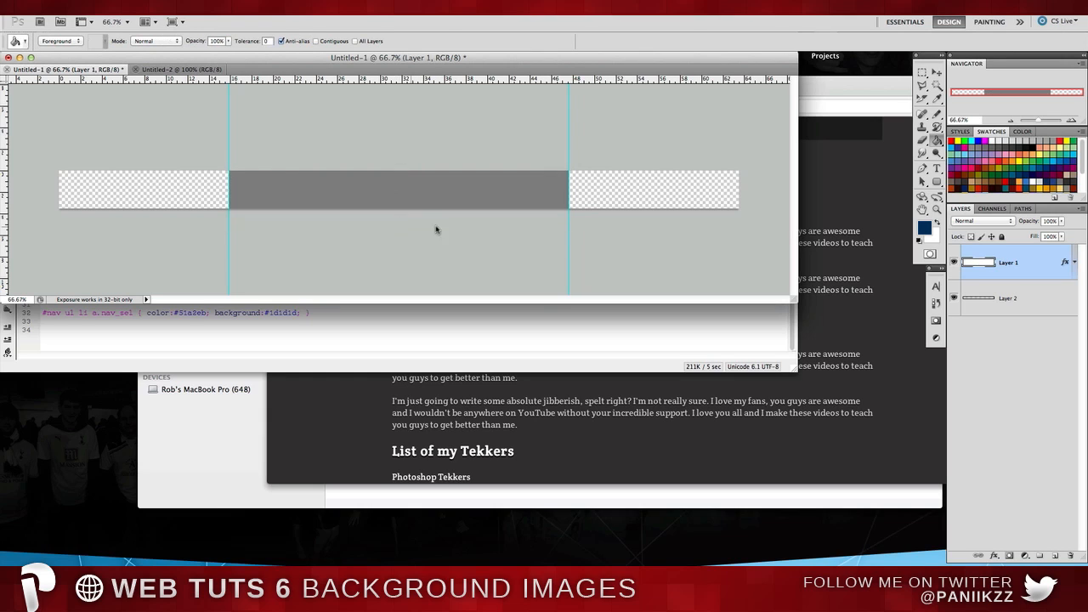
Draw a dark blue to transparent gradient on the lower layer, from the right-hand guide outwards to near the canvas edge
{"action": "left_click", "coordinate": [1013, 296]}
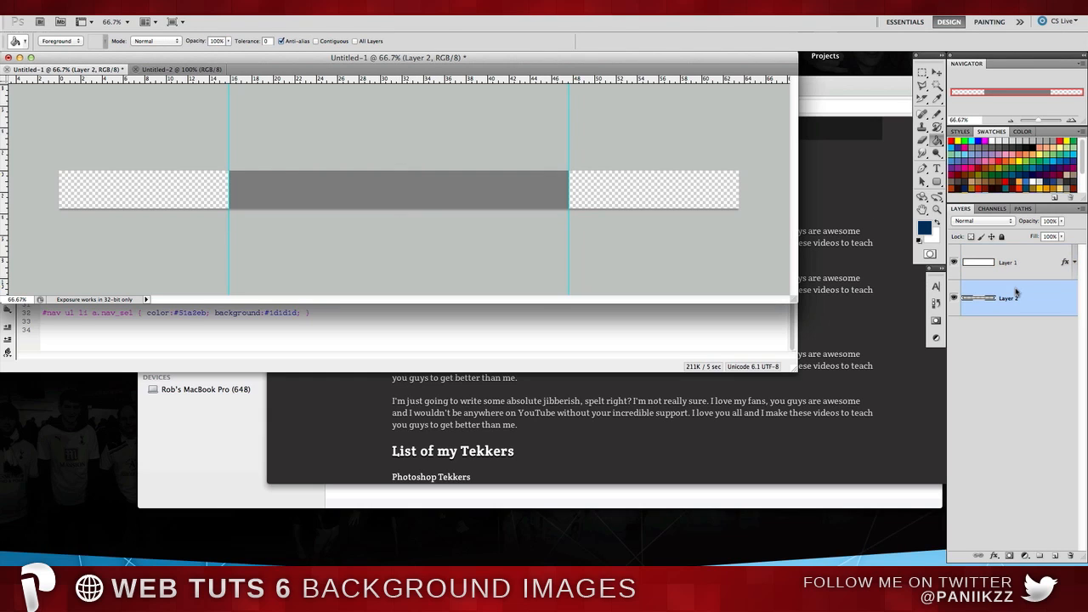
{"action": "right_click", "coordinate": [942, 141]}
{"action": "left_click", "coordinate": [975, 142]}
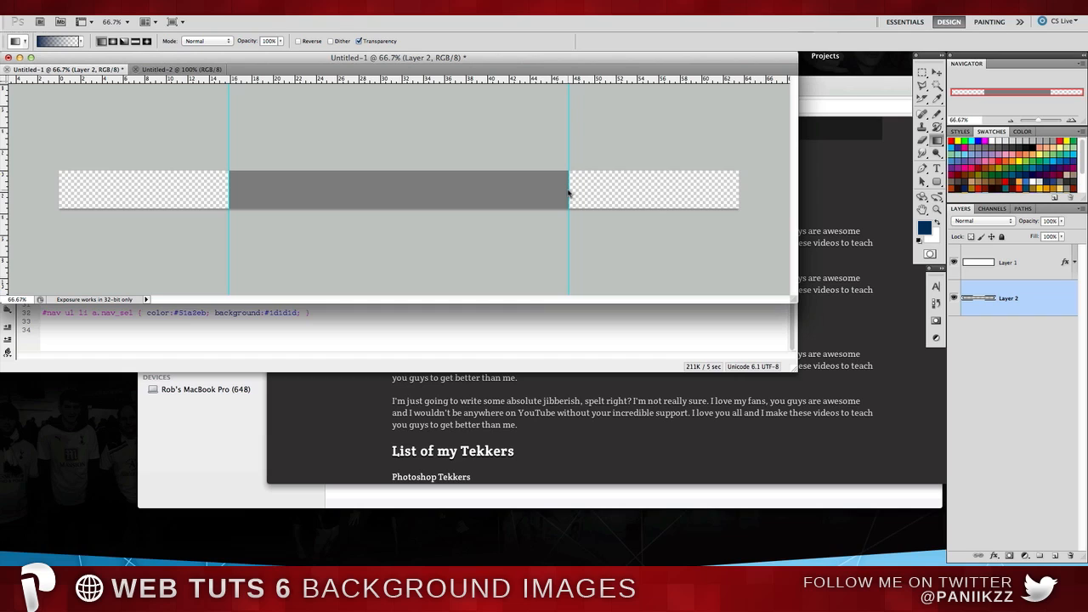
{"action": "left_click_drag", "start_coordinate": [570, 193], "coordinate": [723, 192]}
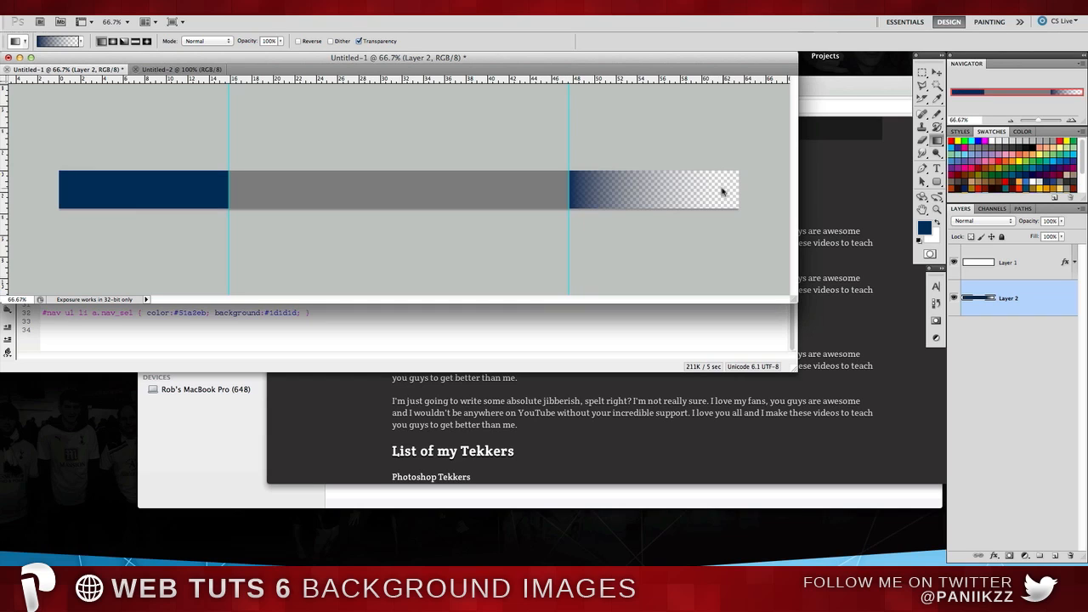
Marquee-select the left part of the gradient layer, delete its blue fill and deselect
{"action": "left_click", "coordinate": [922, 72]}
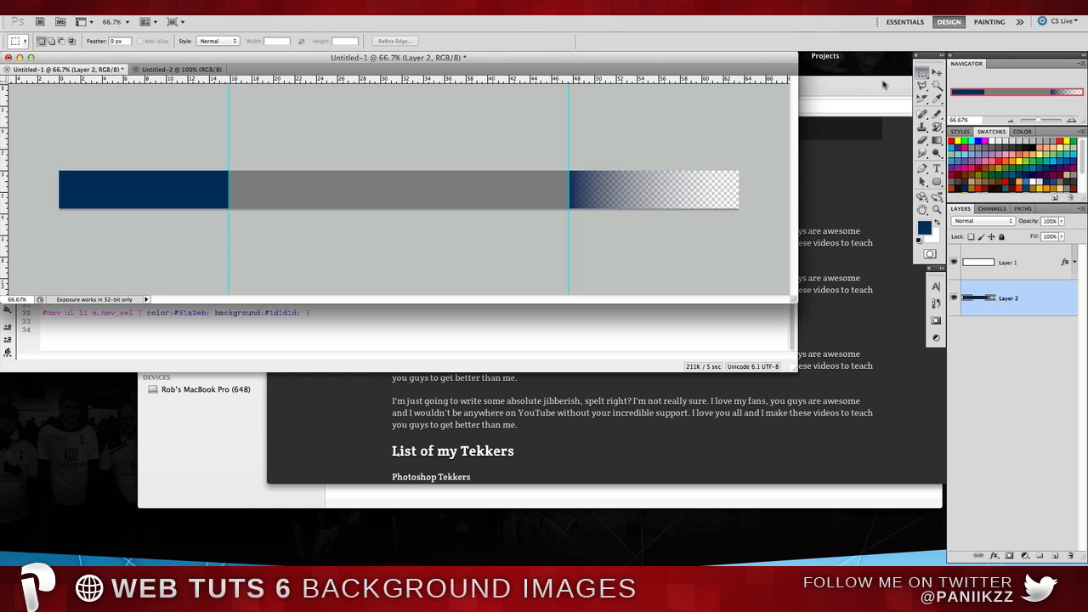
{"action": "left_click_drag", "start_coordinate": [50, 153], "coordinate": [509, 299]}
{"action": "key", "text": "Delete"}
{"action": "key", "text": "ctrl+d"}
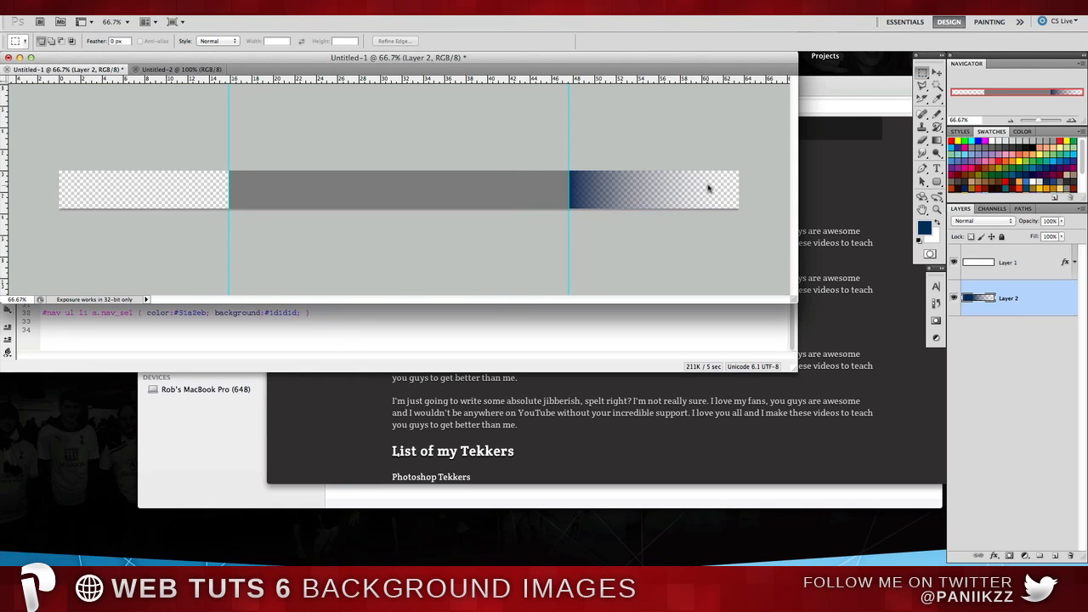
Duplicate the blue gradient layer, placing the copy beneath the original
{"action": "left_click", "coordinate": [937, 74]}
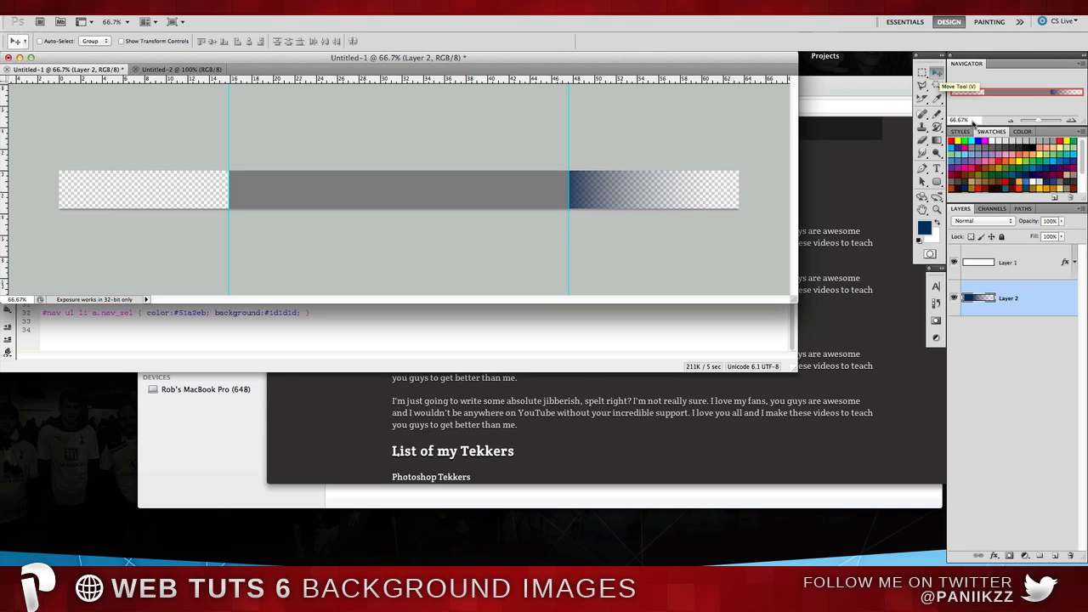
{"action": "left_click_drag", "start_coordinate": [978, 299], "coordinate": [977, 315]}
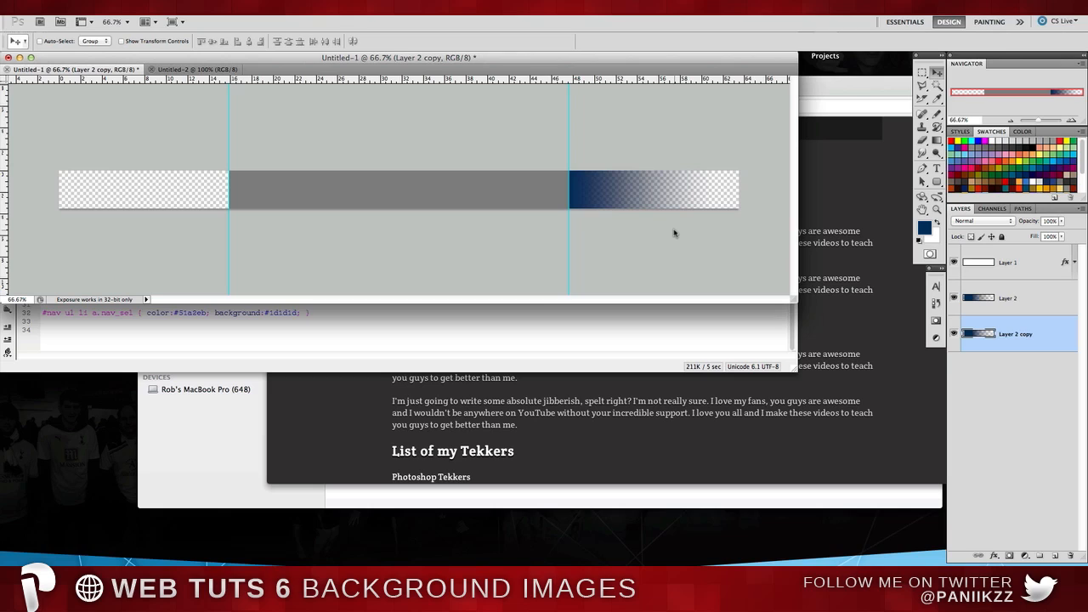
{"action": "key", "text": "ctrl+z"}
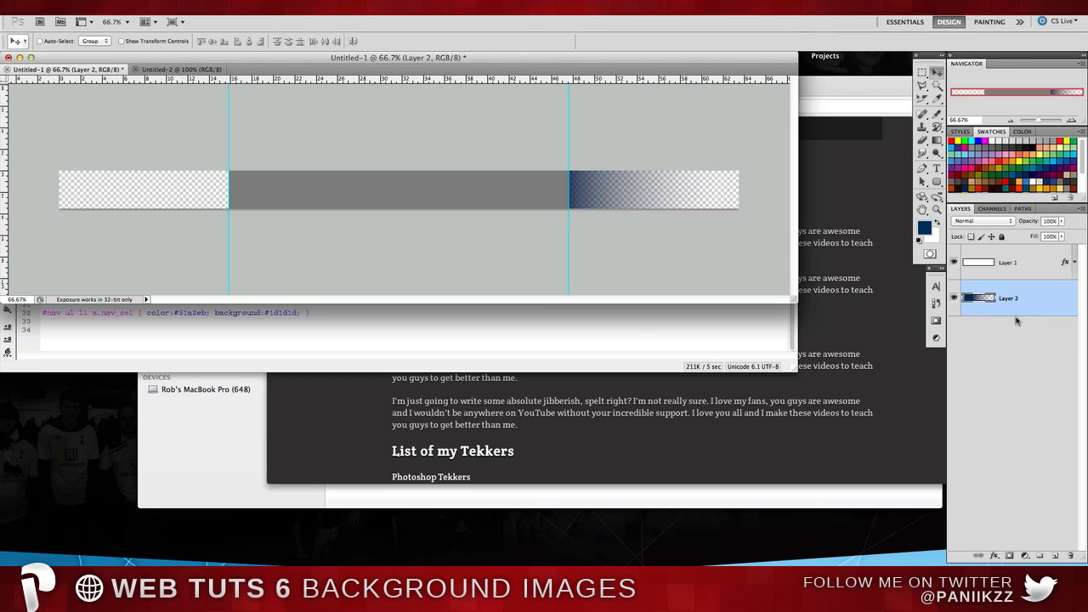
{"action": "left_click_drag", "start_coordinate": [1017, 311], "coordinate": [1018, 321]}
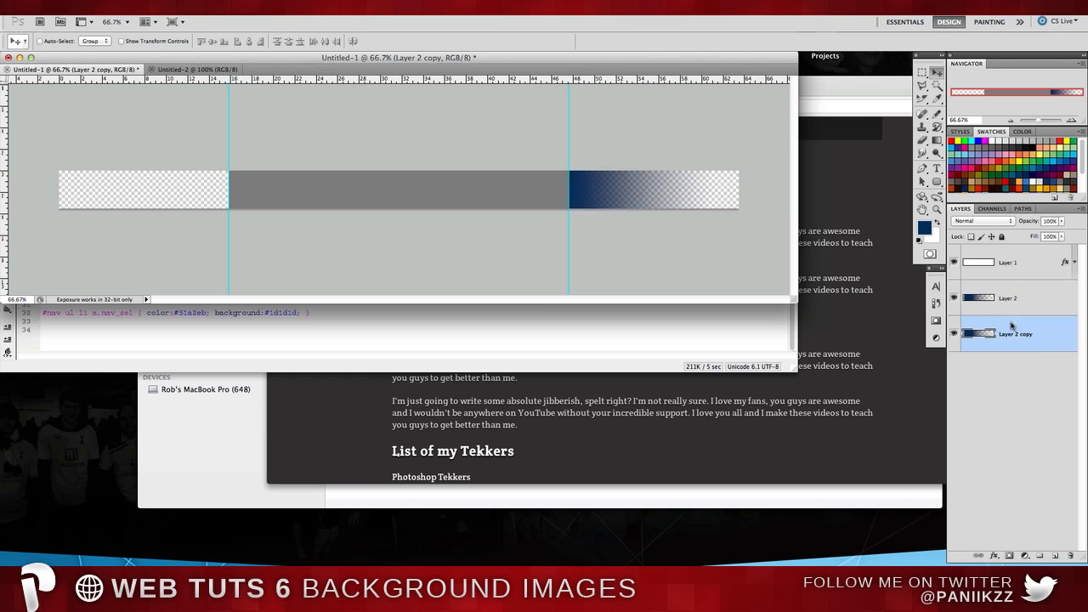
{"action": "right_click", "coordinate": [1011, 321]}
{"action": "key", "text": "Escape"}
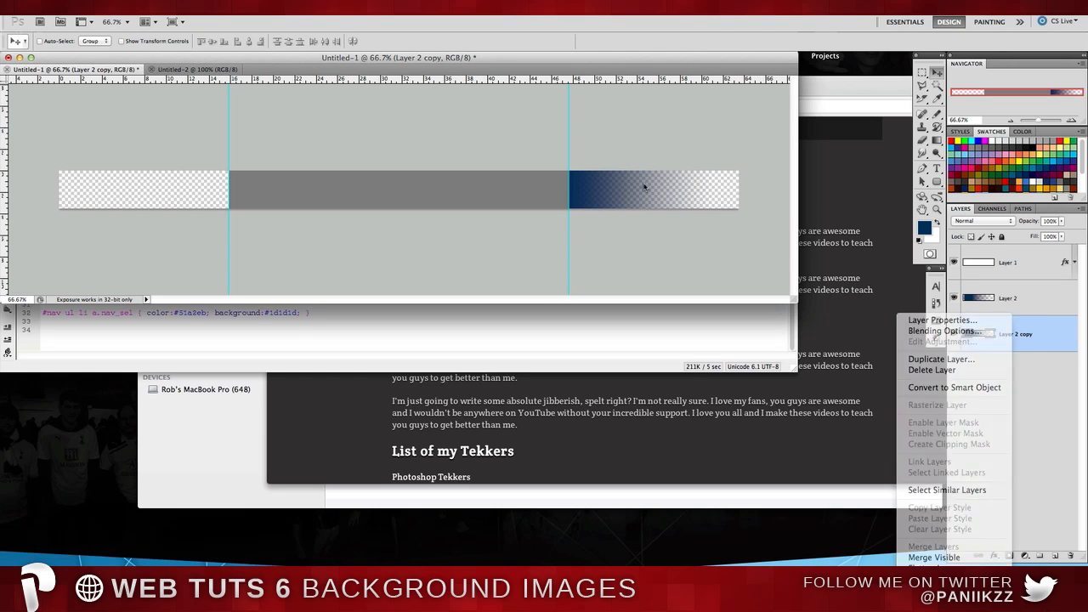
Flip the duplicated gradient horizontally and move it to the opposite side so it fades outwards from the left-hand guide
{"action": "key", "text": "cmd+t"}
{"action": "right_click", "coordinate": [647, 186]}
{"action": "left_click", "coordinate": [678, 291]}
{"action": "key", "text": "Return"}
{"action": "key", "text": "shift+Left"}
{"action": "key", "text": "shift+Left"}
{"action": "key", "text": "shift+Left"}
{"action": "key", "text": "shift+Left"}
{"action": "key", "text": "shift+Left"}
{"action": "key", "text": "shift+Left"}
{"action": "key", "text": "shift+Left"}
{"action": "key", "text": "shift+Left"}
{"action": "key", "text": "shift+Left"}
{"action": "key", "text": "shift+Left"}
{"action": "key", "text": "shift+Left"}
{"action": "key", "text": "shift+Left"}
{"action": "key", "text": "shift+Left"}
{"action": "left_click_drag", "start_coordinate": [563, 219], "coordinate": [247, 211]}
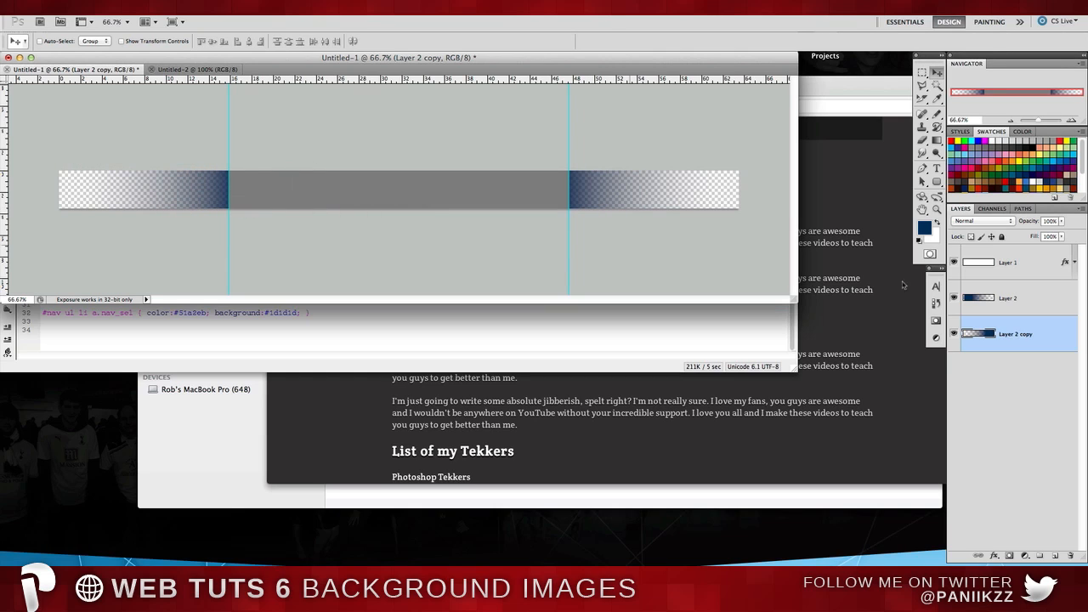
Hide the grey strip layer and convert the two gradient layers into one Smart Object
{"action": "left_click", "coordinate": [953, 262]}
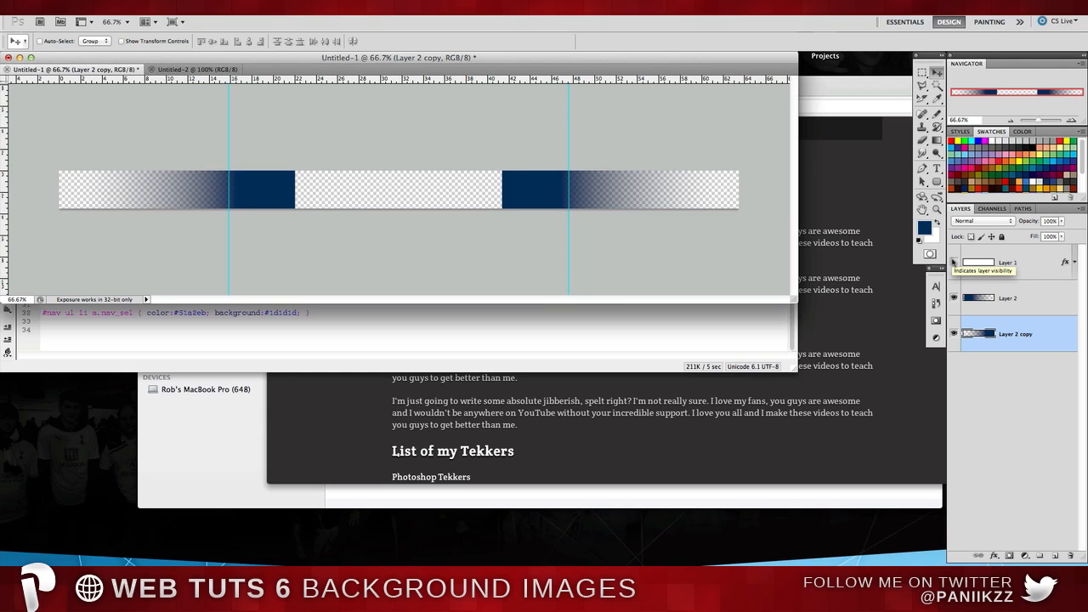
{"action": "left_click", "coordinate": [953, 263]}
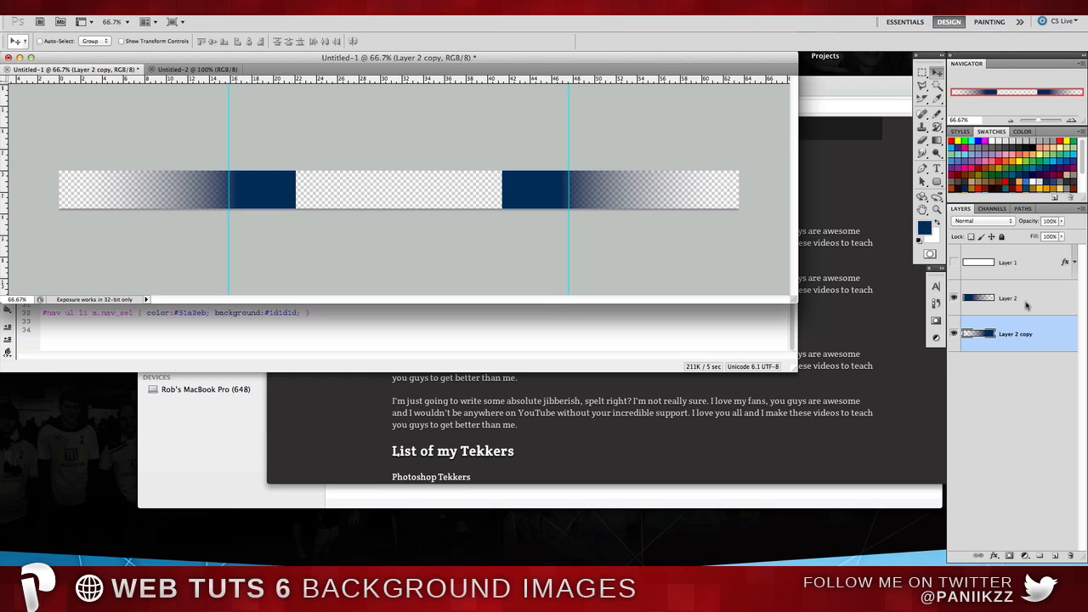
{"action": "left_click", "coordinate": [1026, 305], "text": "shift"}
{"action": "right_click", "coordinate": [1026, 304]}
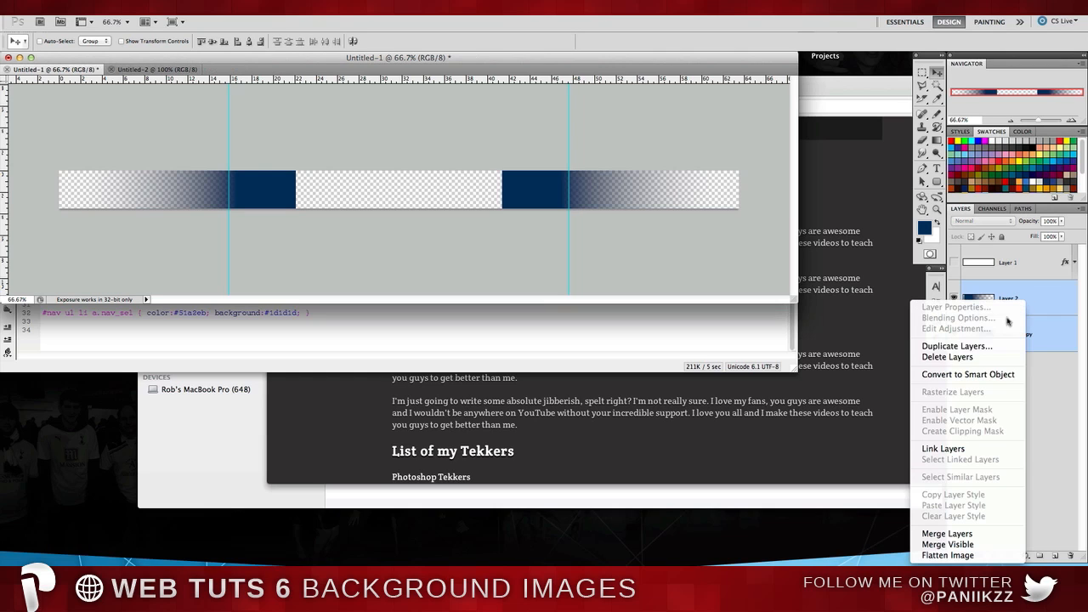
{"action": "left_click", "coordinate": [969, 376]}
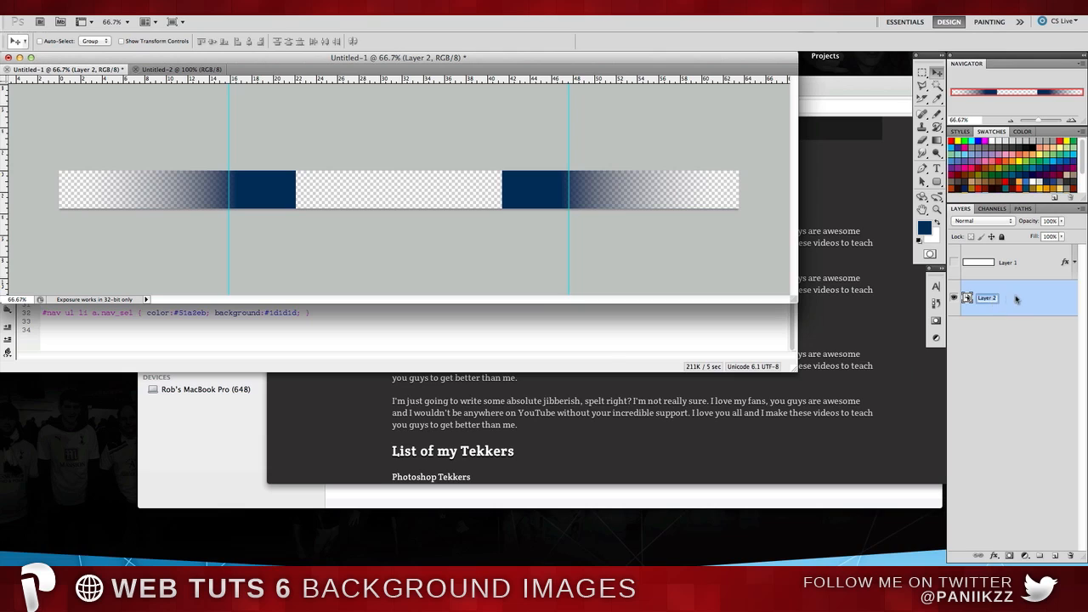
Enable a Color Overlay on the gradient Smart Object and open the overlay colour for editing
{"action": "double_click", "coordinate": [1017, 300]}
{"action": "left_click", "coordinate": [836, 157]}
{"action": "double_click", "coordinate": [1022, 298]}
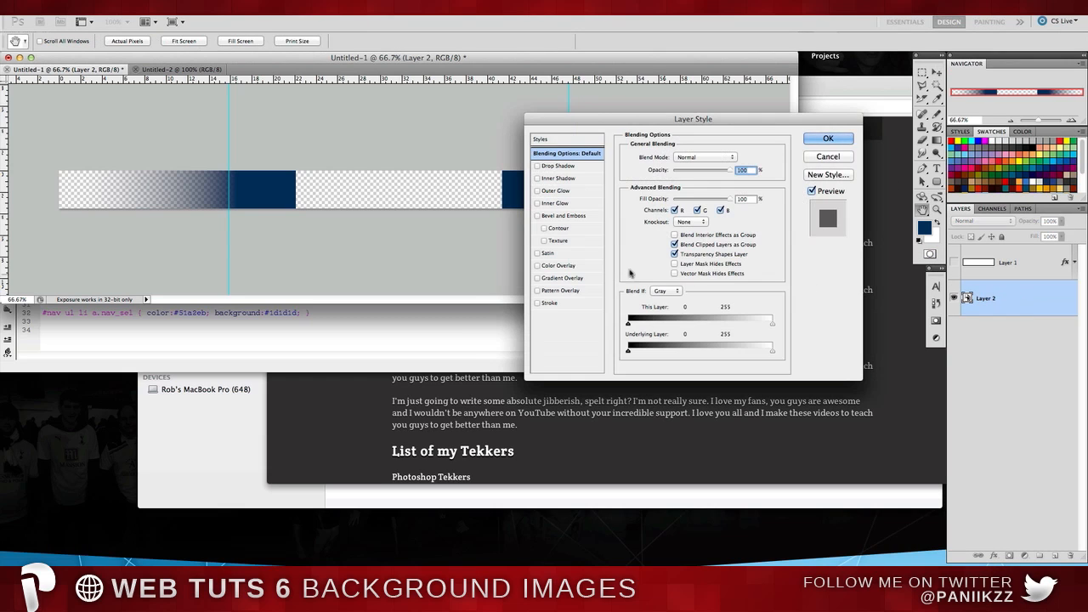
{"action": "left_click", "coordinate": [562, 265]}
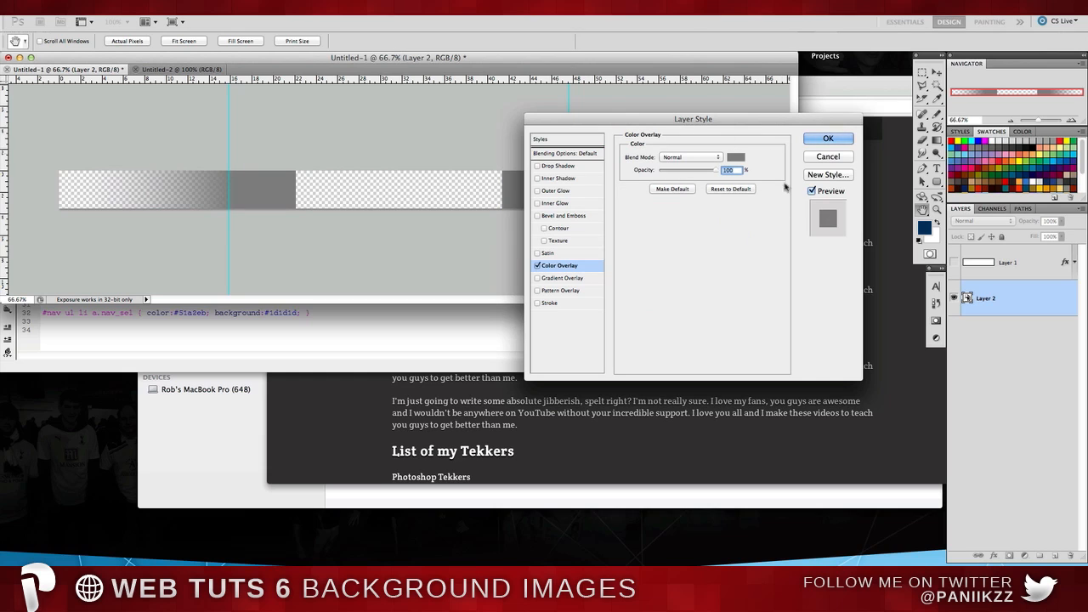
{"action": "left_click_drag", "start_coordinate": [769, 127], "coordinate": [841, 324]}
{"action": "left_click", "coordinate": [813, 356]}
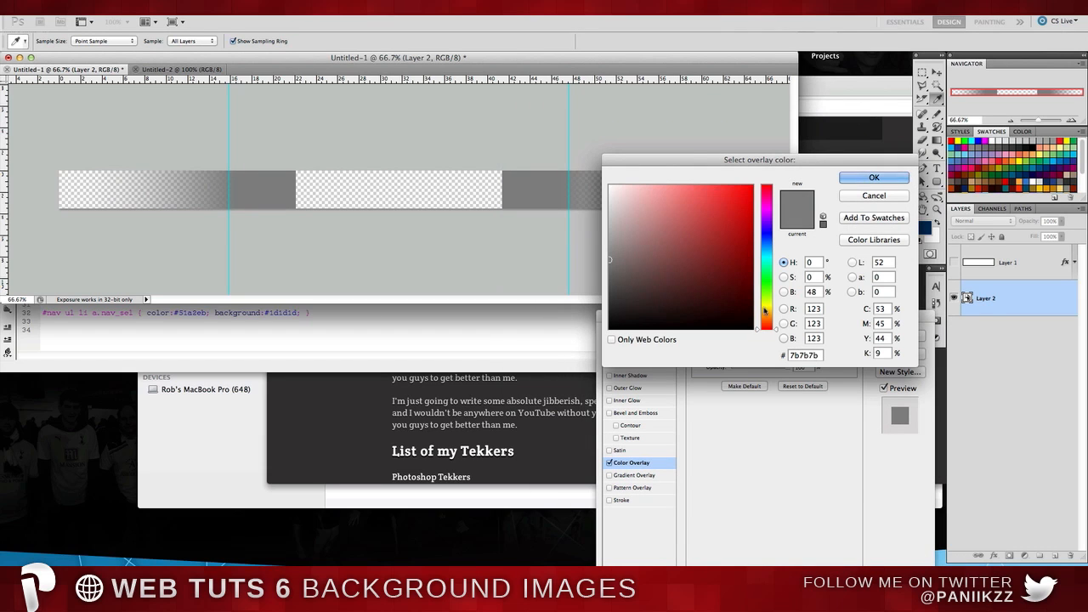
Try dark green and purple shades as the gradient's overlay colour
{"action": "left_click_drag", "start_coordinate": [765, 313], "coordinate": [766, 292]}
{"action": "left_click", "coordinate": [731, 249]}
{"action": "mouse_move", "coordinate": [737, 252]}
{"action": "left_mouse_down"}
{"action": "mouse_move", "coordinate": [756, 261]}
{"action": "mouse_move", "coordinate": [769, 294]}
{"action": "mouse_move", "coordinate": [752, 289]}
{"action": "mouse_move", "coordinate": [755, 270]}
{"action": "mouse_move", "coordinate": [776, 280]}
{"action": "mouse_move", "coordinate": [733, 269]}
{"action": "mouse_move", "coordinate": [711, 280]}
{"action": "mouse_move", "coordinate": [736, 275]}
{"action": "left_mouse_up"}
{"action": "left_click", "coordinate": [768, 270]}
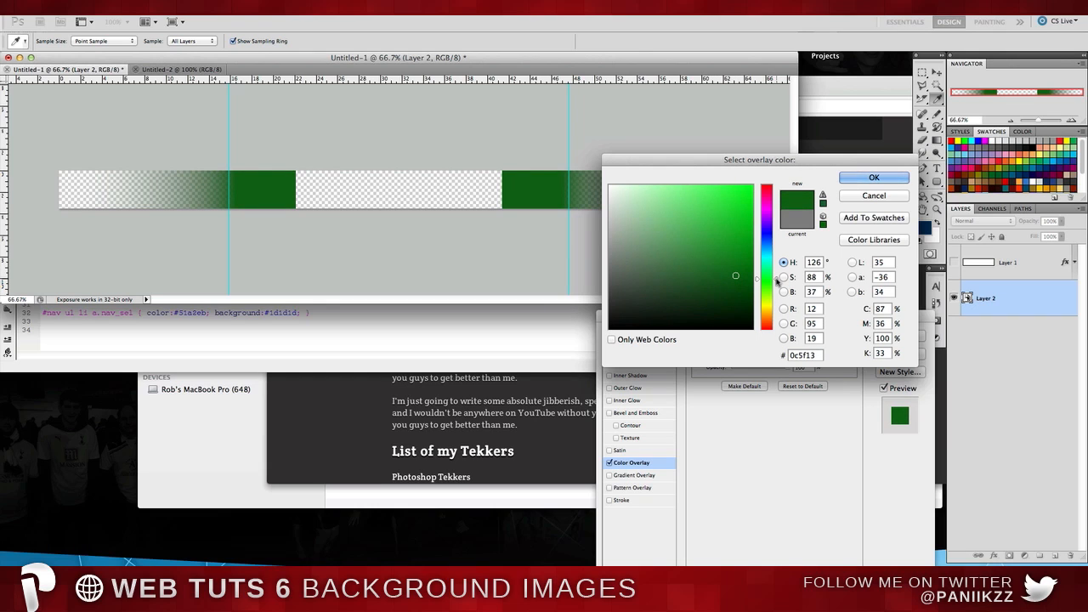
{"action": "left_click_drag", "start_coordinate": [776, 283], "coordinate": [776, 215]}
{"action": "left_click", "coordinate": [742, 252]}
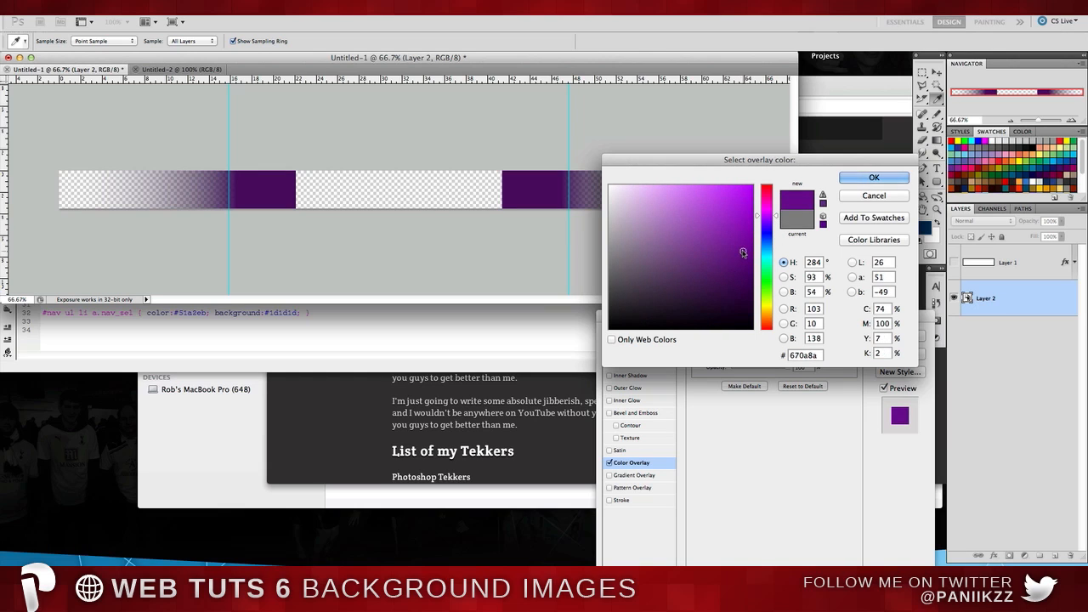
{"action": "left_click", "coordinate": [743, 259]}
{"action": "left_click", "coordinate": [777, 219]}
Set the overlay colour to orange c06300, apply the layer style and show the grey strip layer again
{"action": "left_click_drag", "start_coordinate": [776, 219], "coordinate": [774, 316]}
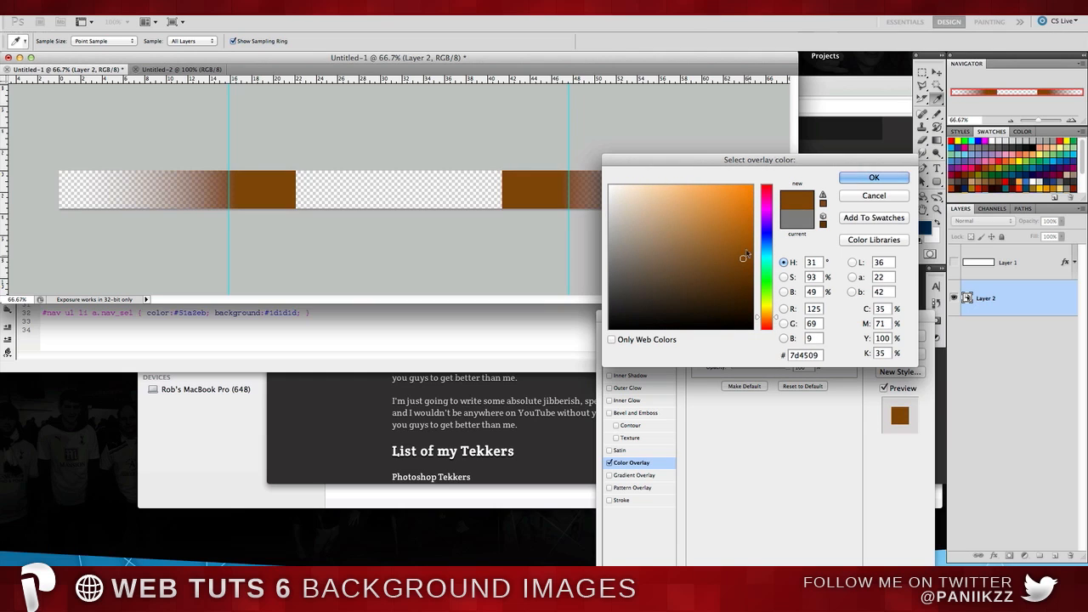
{"action": "left_click", "coordinate": [751, 221]}
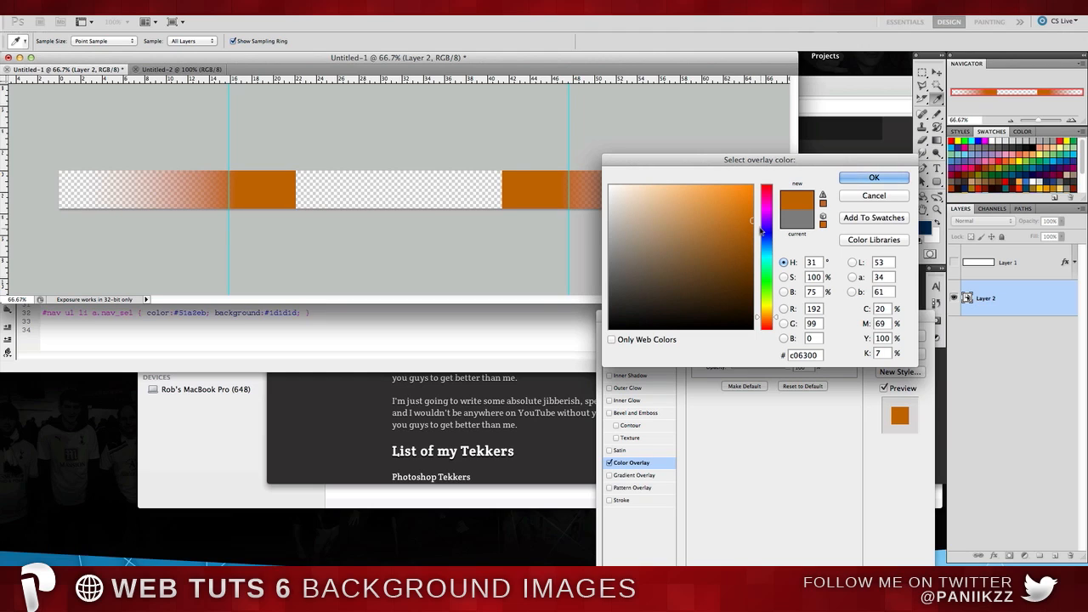
{"action": "key", "text": "Return"}
{"action": "left_click", "coordinate": [901, 337]}
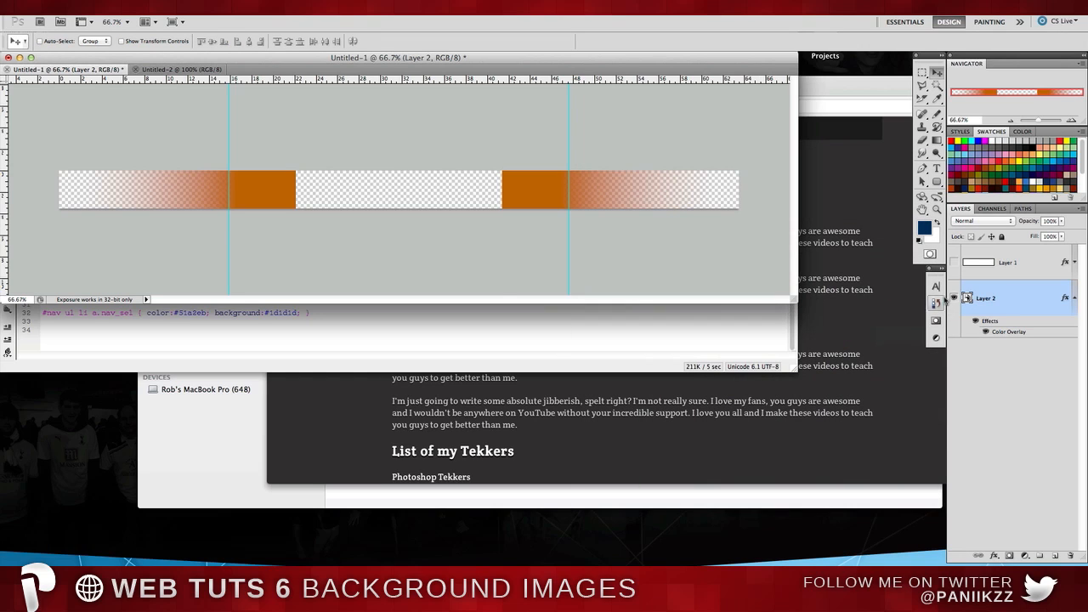
{"action": "left_click", "coordinate": [955, 262]}
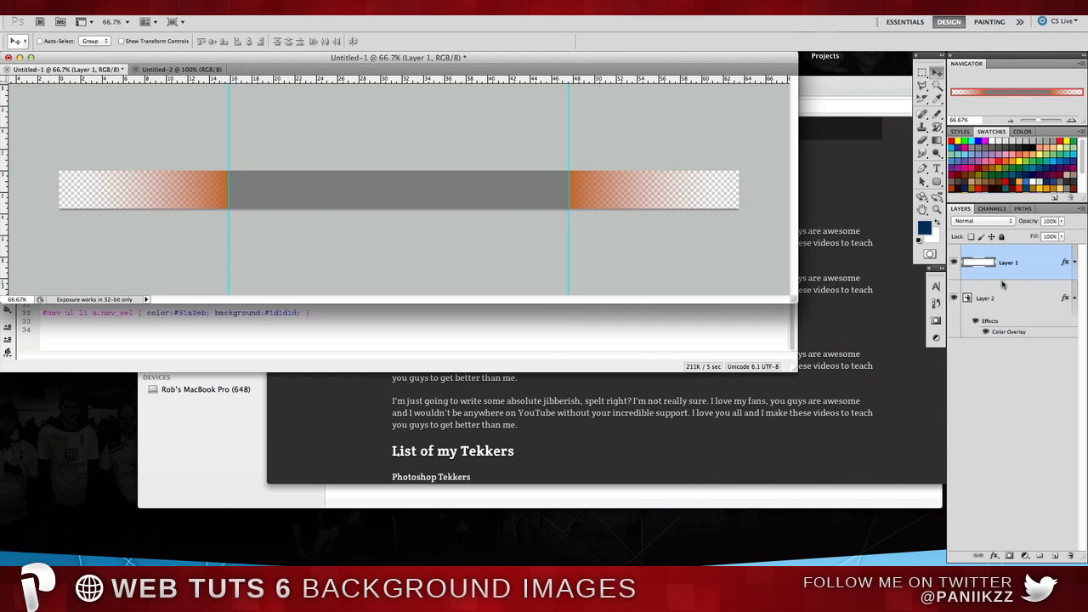
Add a Pattern Fill layer above the gradient Smart Object, using the diagonal-line pattern at 100% scale
{"action": "left_click", "coordinate": [1029, 559]}
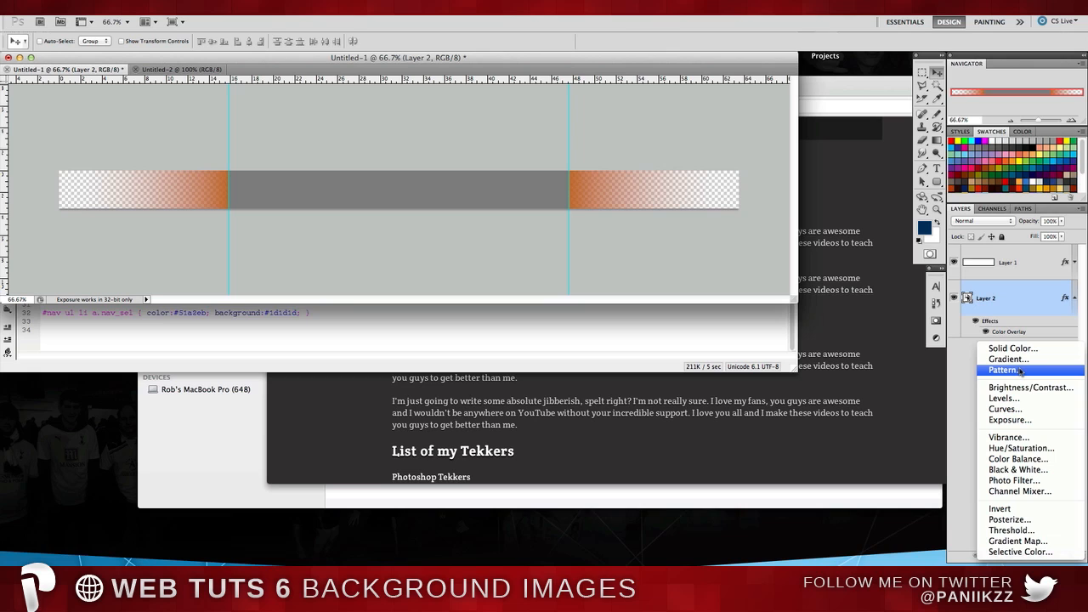
{"action": "left_click", "coordinate": [1014, 371]}
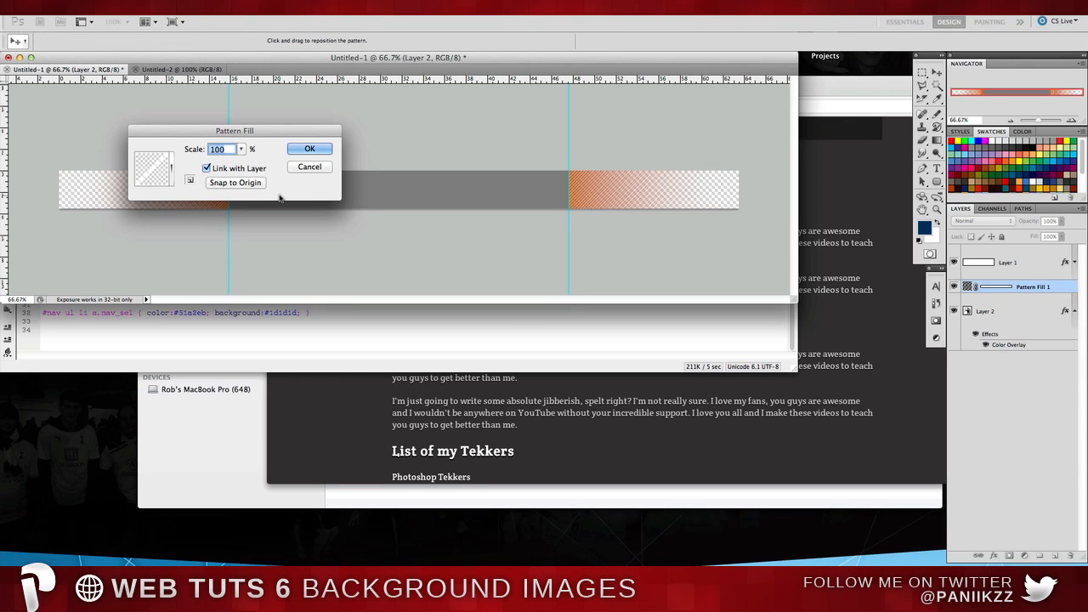
{"action": "left_click", "coordinate": [174, 167]}
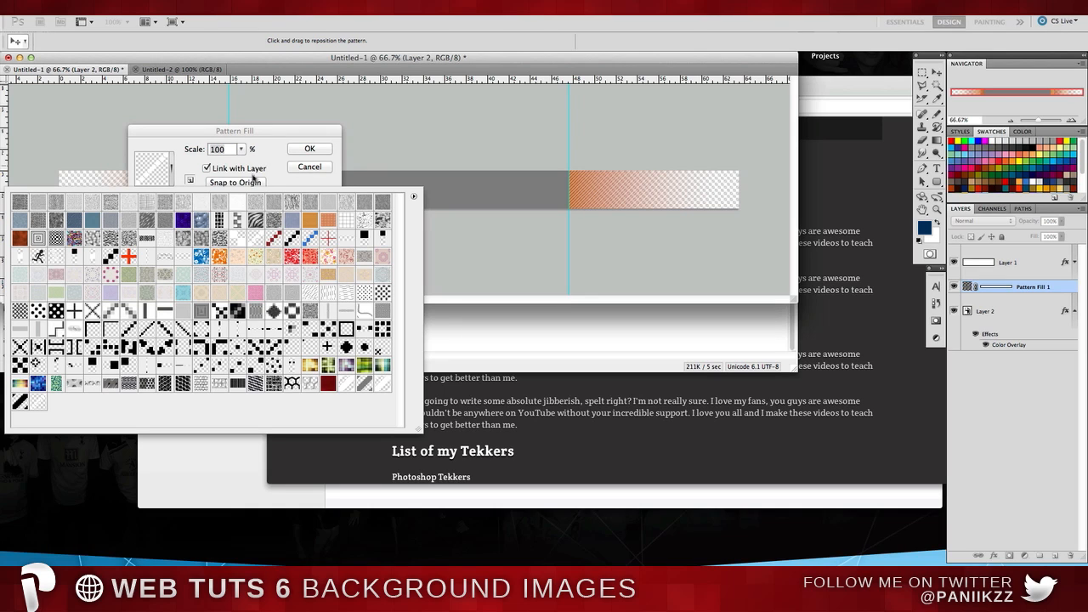
{"action": "left_click", "coordinate": [284, 142]}
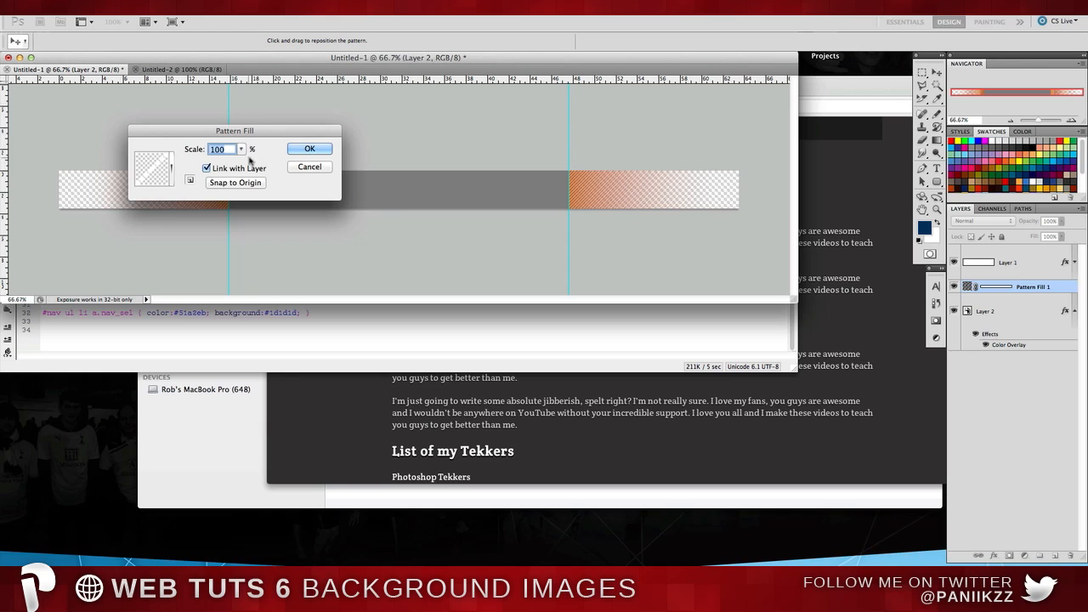
{"action": "left_click", "coordinate": [309, 149]}
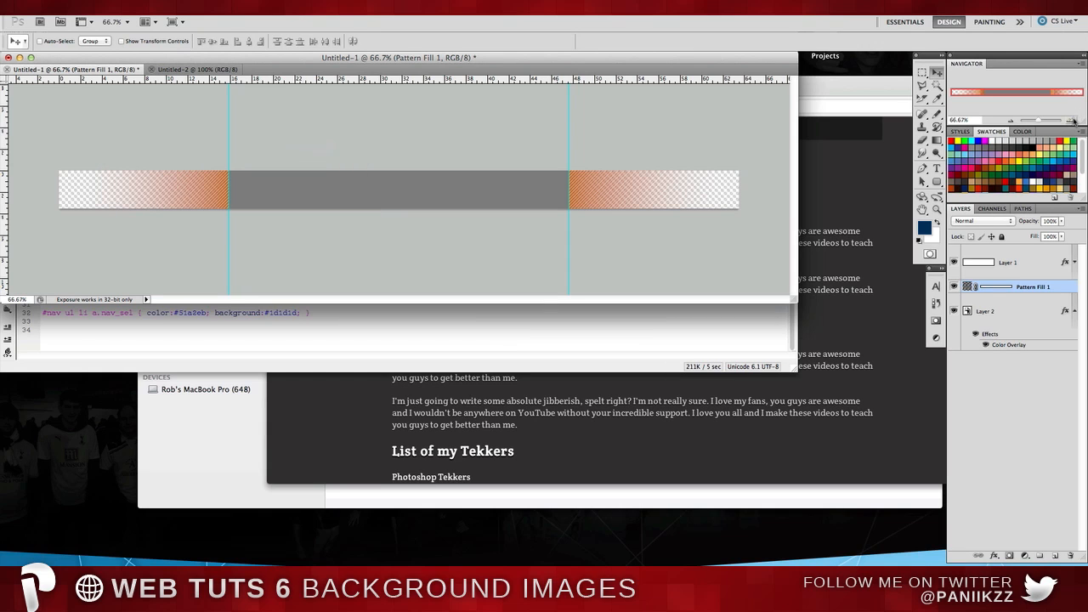
Fade the pattern out towards the canvas's right edge by drawing a gradient inward from that edge on the Pattern Fill layer's mask
{"action": "key", "text": "super+plus"}
{"action": "scroll", "coordinate": [675, 193], "scroll_direction": "right", "scroll_amount": 3}
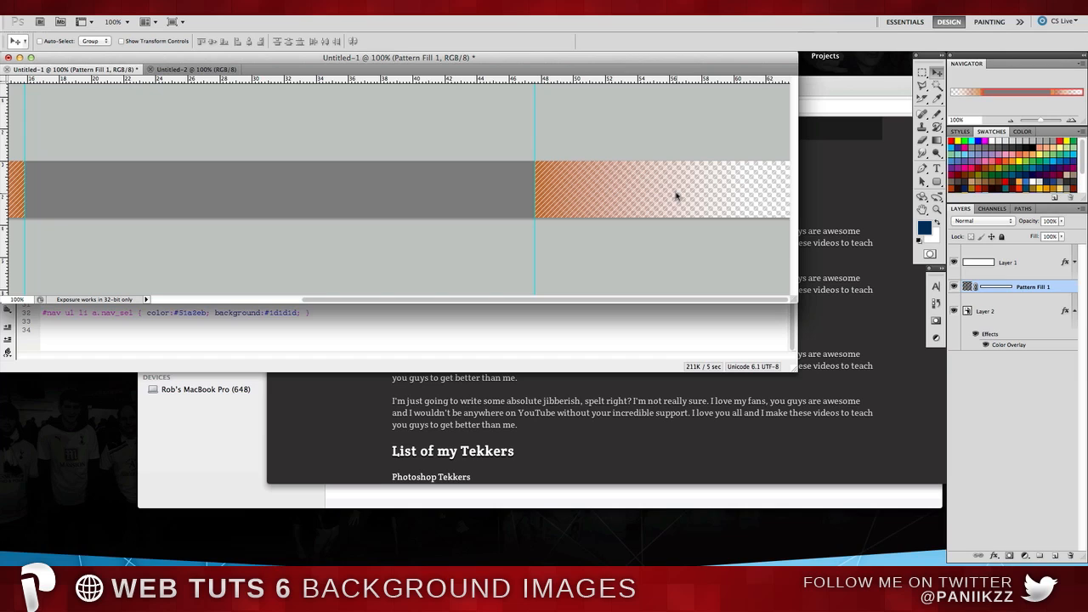
{"action": "left_click", "coordinate": [1010, 119]}
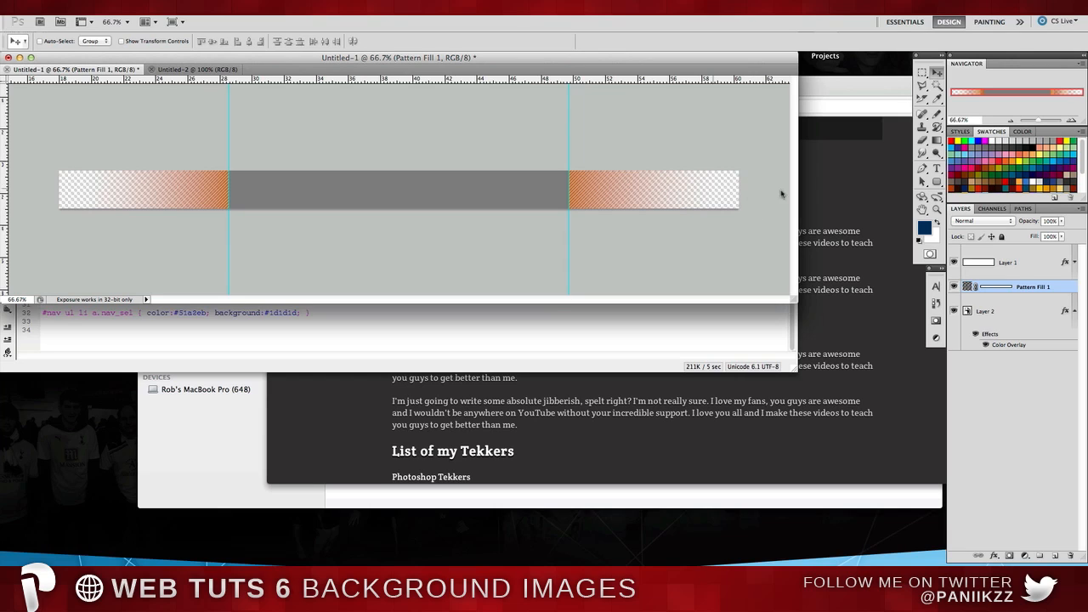
{"action": "left_click", "coordinate": [1001, 289]}
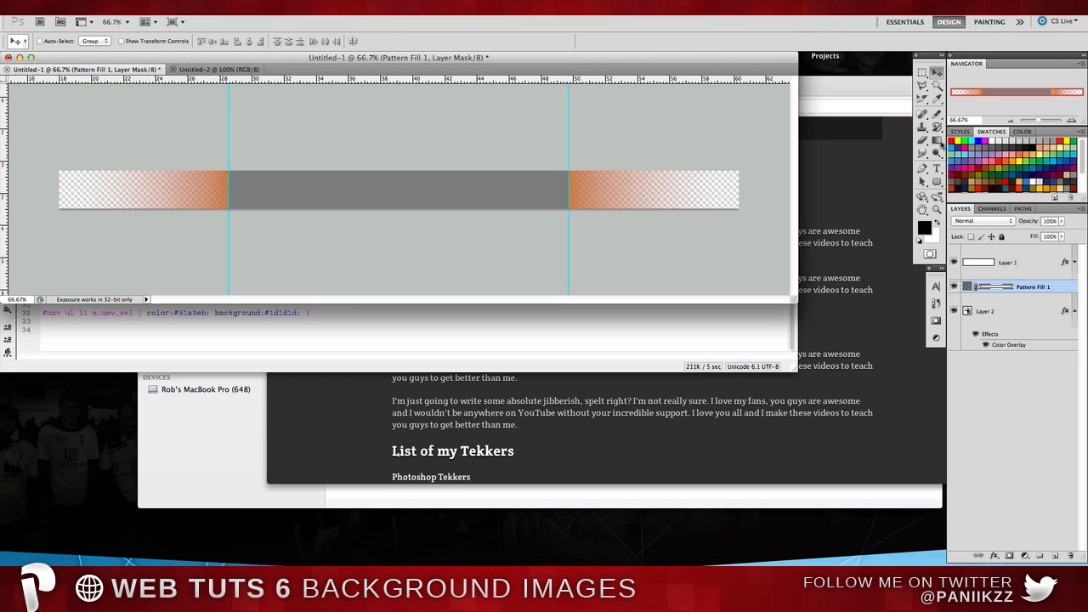
{"action": "left_click", "coordinate": [936, 141]}
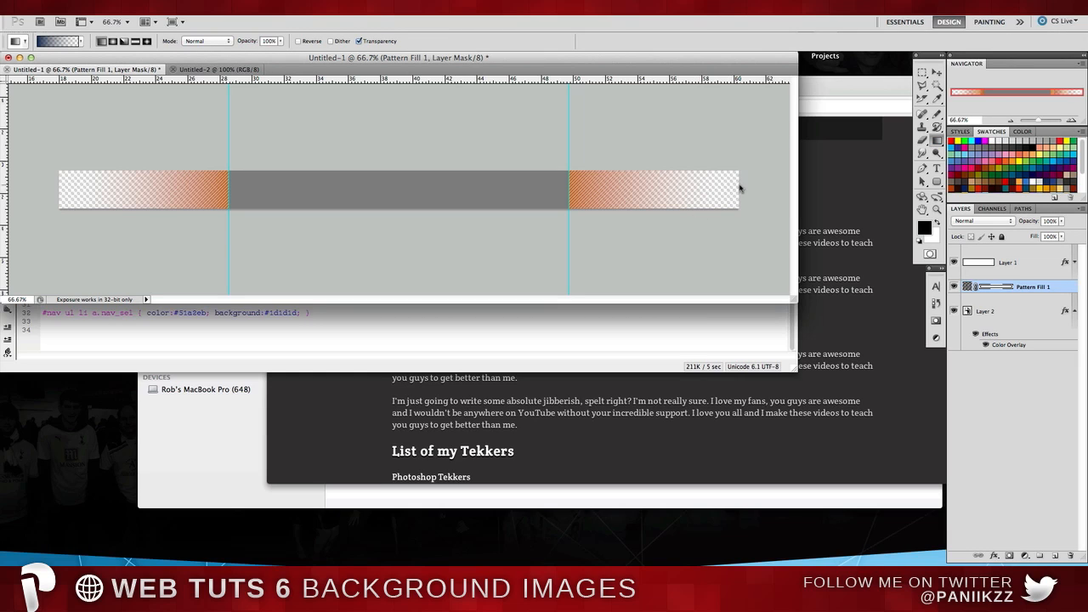
{"action": "left_click_drag", "start_coordinate": [739, 190], "coordinate": [656, 189]}
Choose the Paint Bucket tool and set the foreground colour to a bright yellow-orange
{"action": "left_click", "coordinate": [968, 313]}
{"action": "left_click_drag", "start_coordinate": [936, 141], "coordinate": [958, 149]}
{"action": "left_click", "coordinate": [924, 228]}
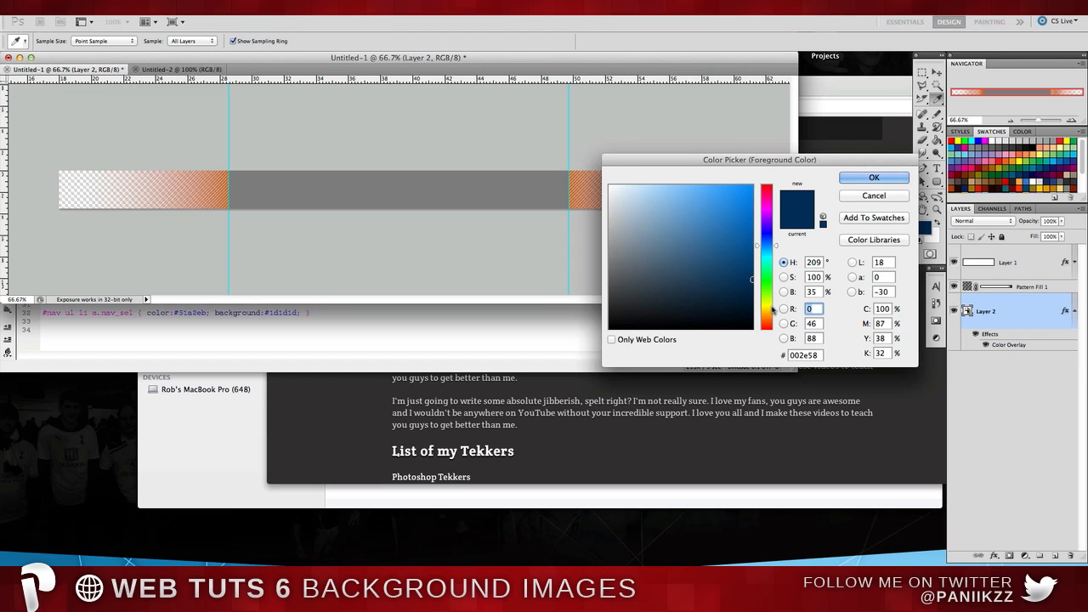
{"action": "left_click", "coordinate": [770, 315]}
{"action": "left_click_drag", "start_coordinate": [769, 311], "coordinate": [770, 314]}
{"action": "left_click_drag", "start_coordinate": [742, 225], "coordinate": [773, 177]}
{"action": "left_click", "coordinate": [873, 178]}
Add a new layer beneath the gradient Smart Object and fill it with the yellow-orange foreground colour
{"action": "left_click", "coordinate": [1025, 424]}
{"action": "left_click", "coordinate": [1055, 555]}
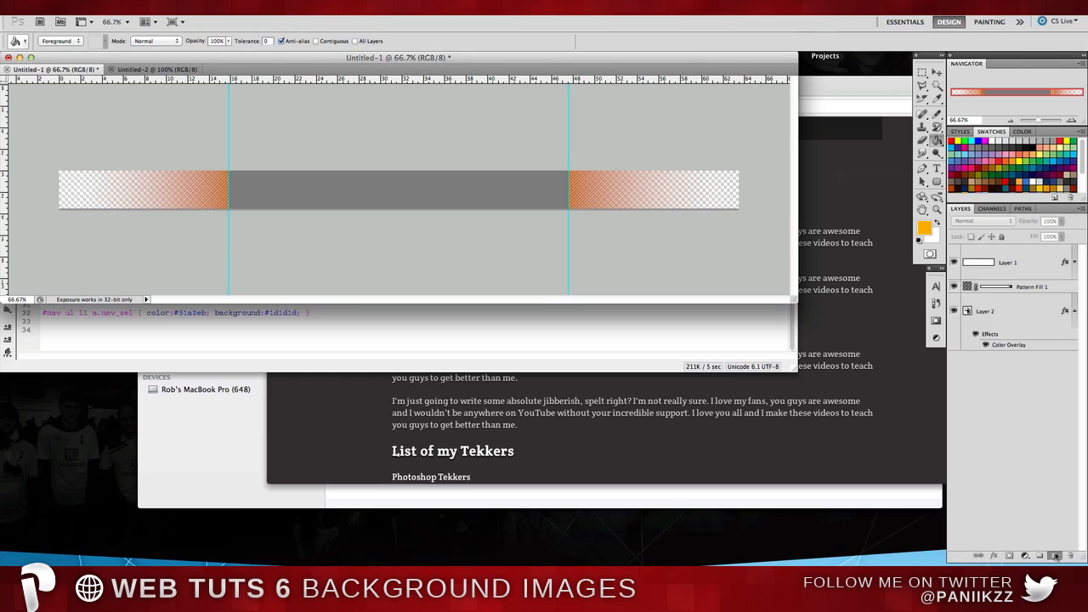
{"action": "left_click_drag", "start_coordinate": [1026, 271], "coordinate": [982, 371]}
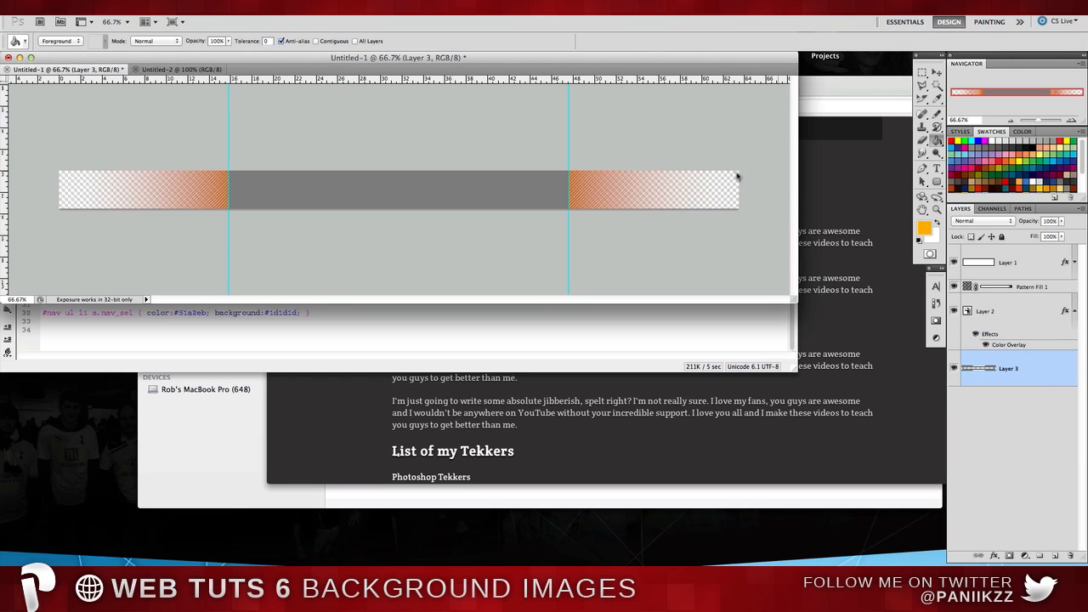
{"action": "left_click", "coordinate": [697, 175]}
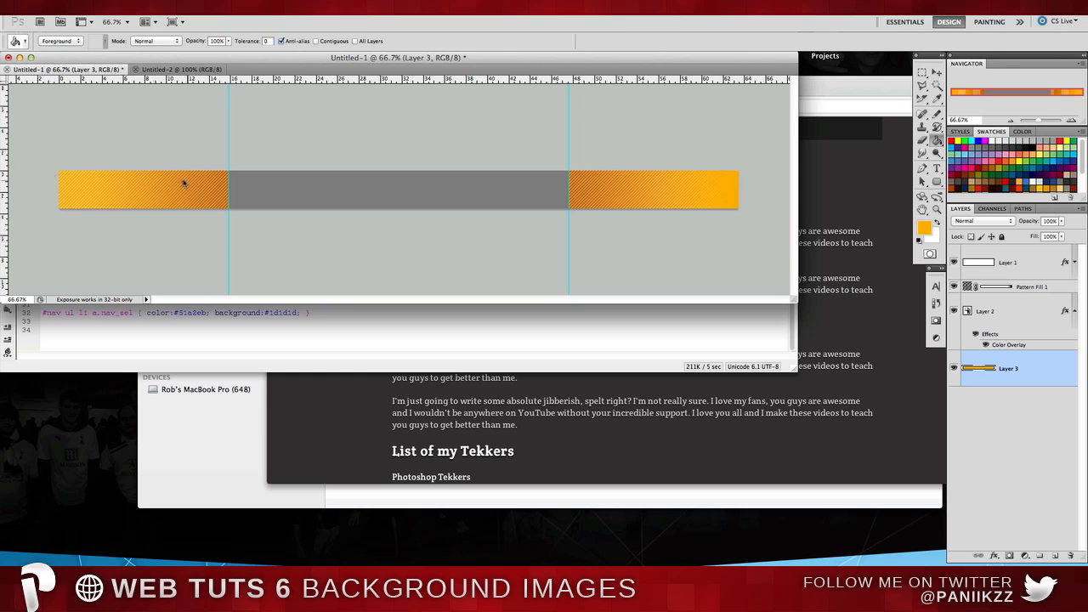
Hide the pattern on the canvas's left half by filling a rectangular selection with black on the Pattern Fill layer's mask
{"action": "left_click", "coordinate": [1028, 287]}
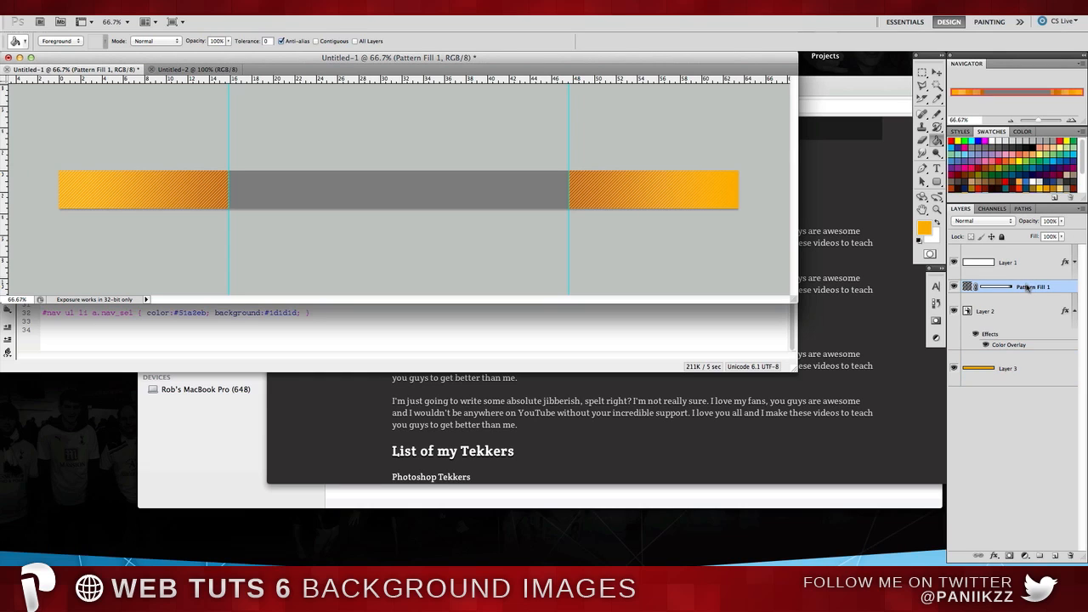
{"action": "left_click", "coordinate": [922, 74]}
{"action": "left_click_drag", "start_coordinate": [59, 171], "coordinate": [362, 209]}
{"action": "left_click_drag", "start_coordinate": [56, 117], "coordinate": [405, 318]}
{"action": "left_click", "coordinate": [936, 140]}
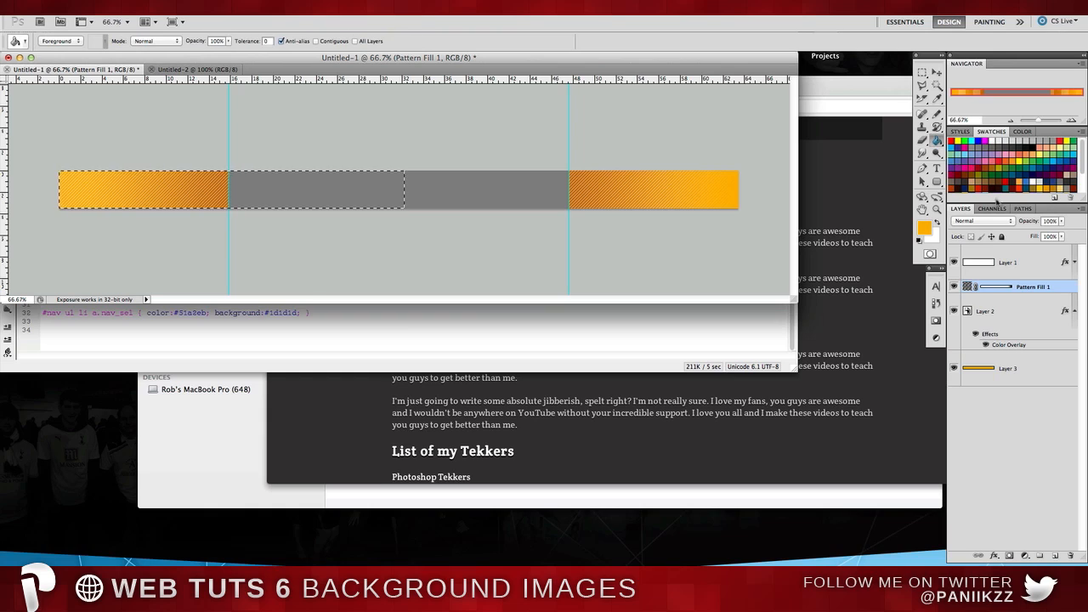
{"action": "left_click", "coordinate": [995, 286]}
{"action": "key", "text": "alt+BackSpace"}
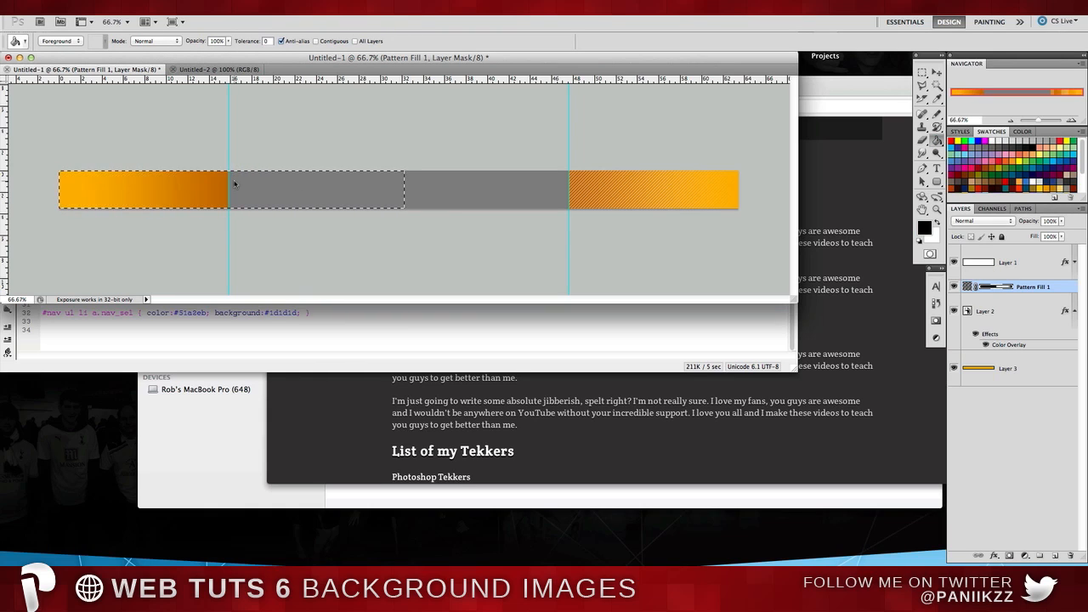
Clear the selection and duplicate the Pattern Fill layer directly below the original
{"action": "left_click", "coordinate": [921, 73]}
{"action": "left_click", "coordinate": [724, 162]}
{"action": "left_click_drag", "start_coordinate": [1063, 287], "coordinate": [1035, 311]}
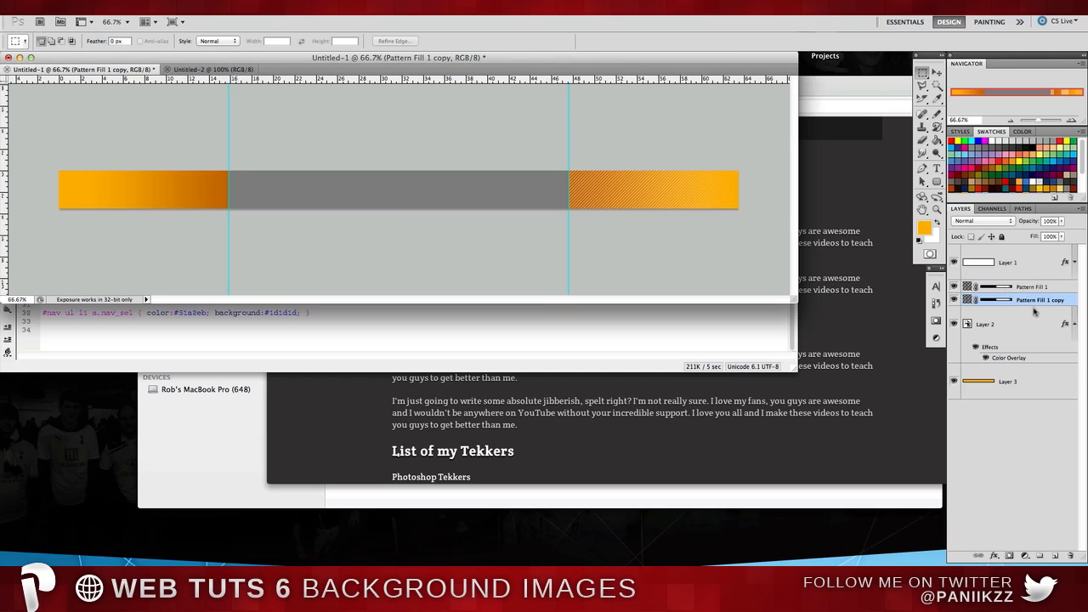
Rotate the duplicated Pattern Fill layer's mask 180° so its pattern covers the opposite side
{"action": "double_click", "coordinate": [1001, 301]}
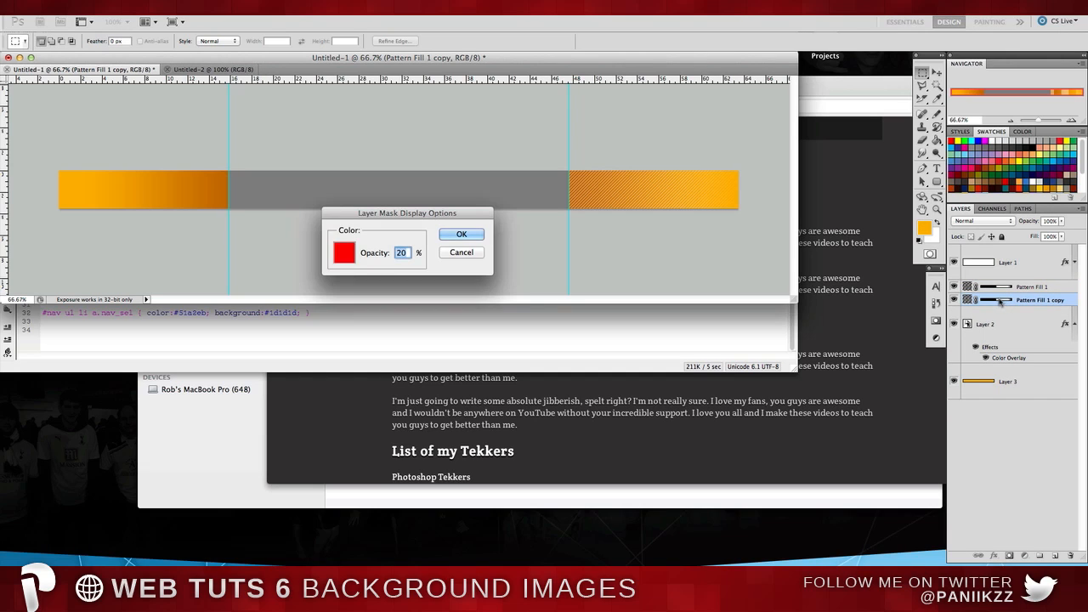
{"action": "left_click", "coordinate": [476, 235]}
{"action": "left_click", "coordinate": [986, 302]}
{"action": "key", "text": "ctrl+t"}
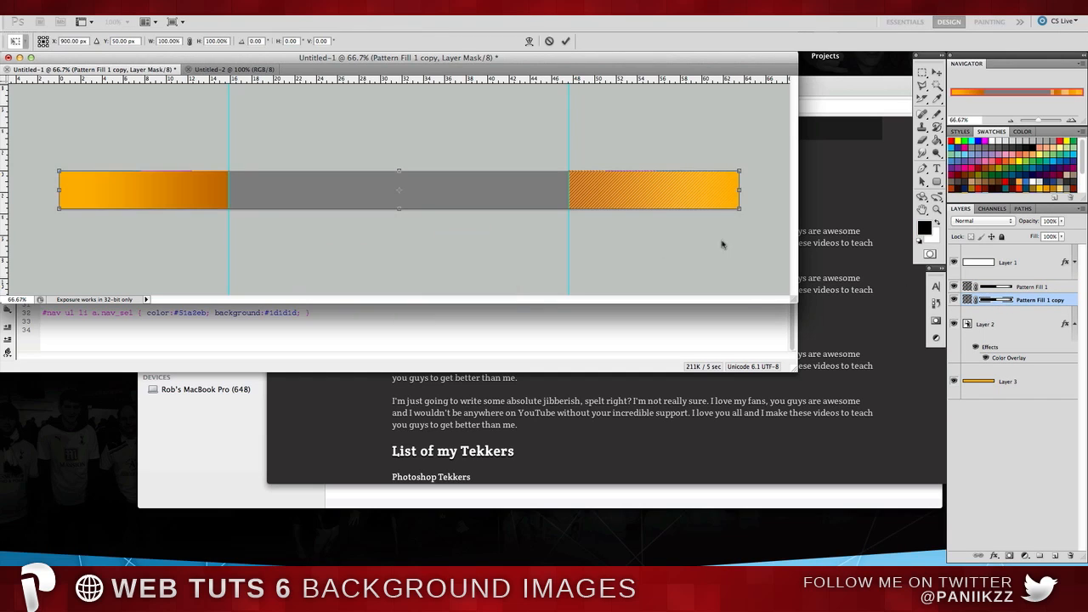
{"action": "right_click", "coordinate": [643, 192]}
{"action": "left_click", "coordinate": [690, 298]}
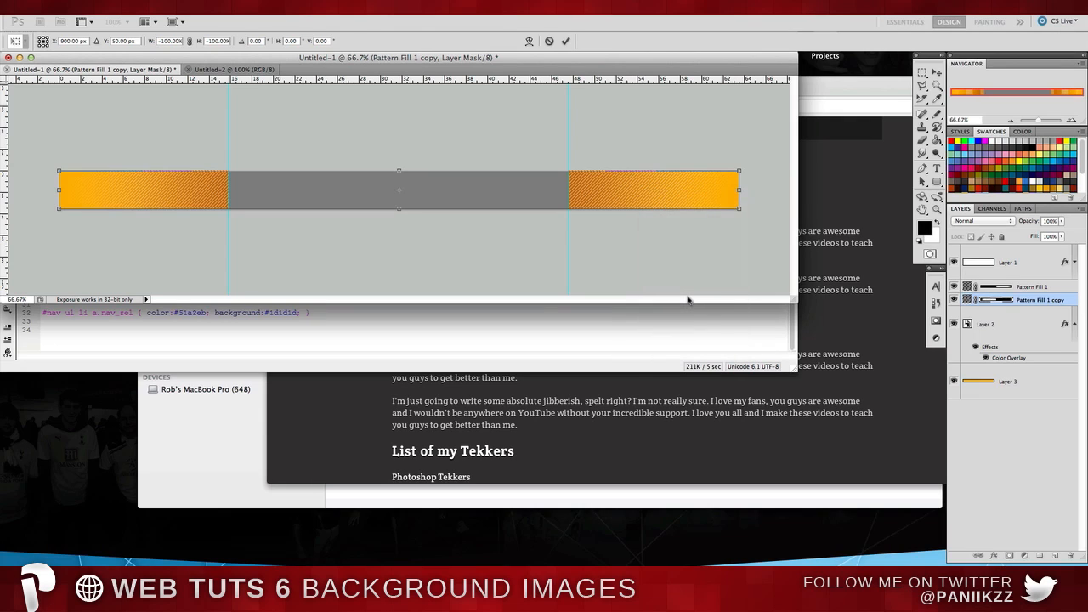
{"action": "key", "text": "Return"}
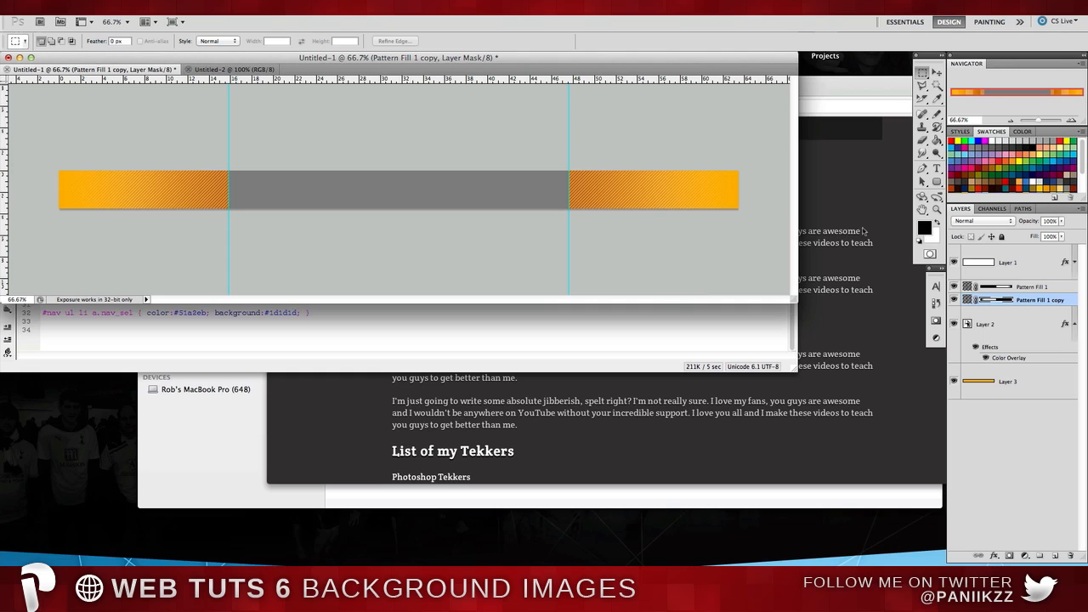
Convert the two Pattern Fill layers into one Smart Object and set its blend mode to Soft Light
{"action": "left_click", "coordinate": [1072, 119]}
{"action": "scroll", "coordinate": [643, 202], "scroll_direction": "right", "scroll_amount": 3}
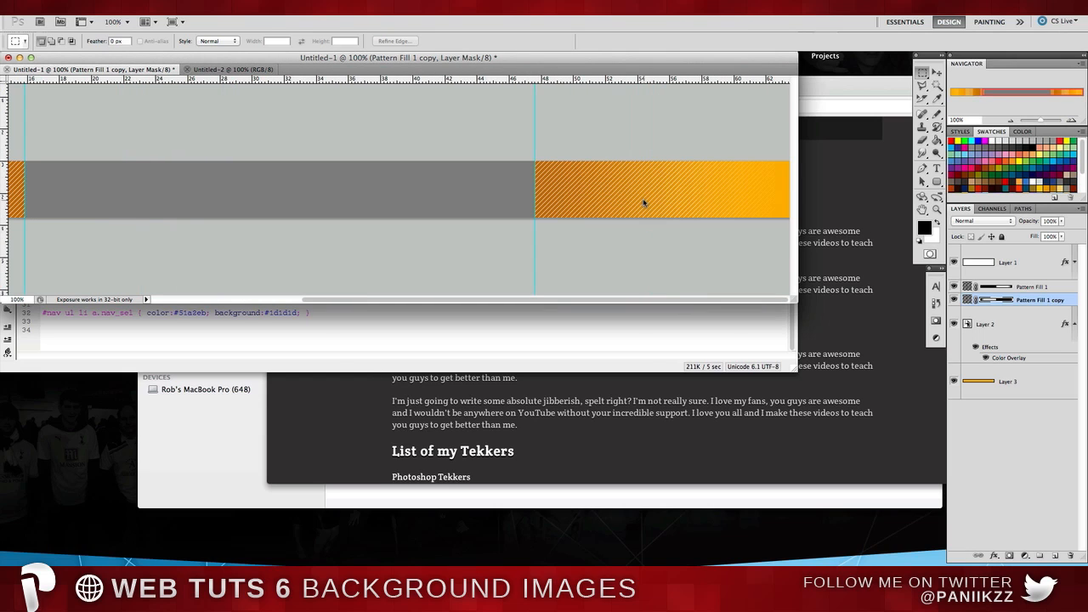
{"action": "scroll", "coordinate": [643, 202], "scroll_direction": "left", "scroll_amount": 5}
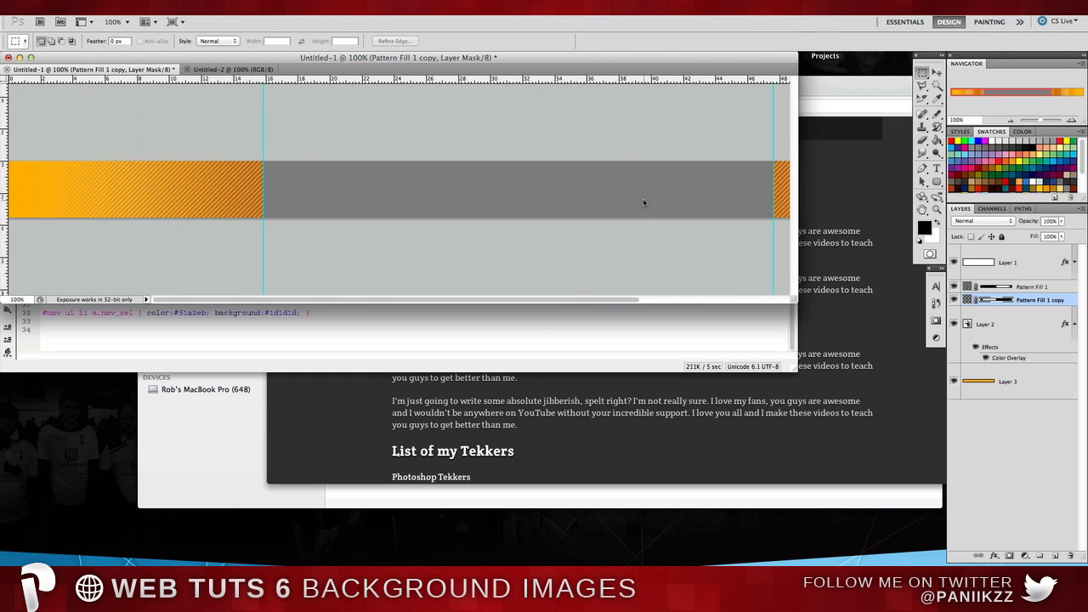
{"action": "left_click", "coordinate": [1042, 289], "text": "shift"}
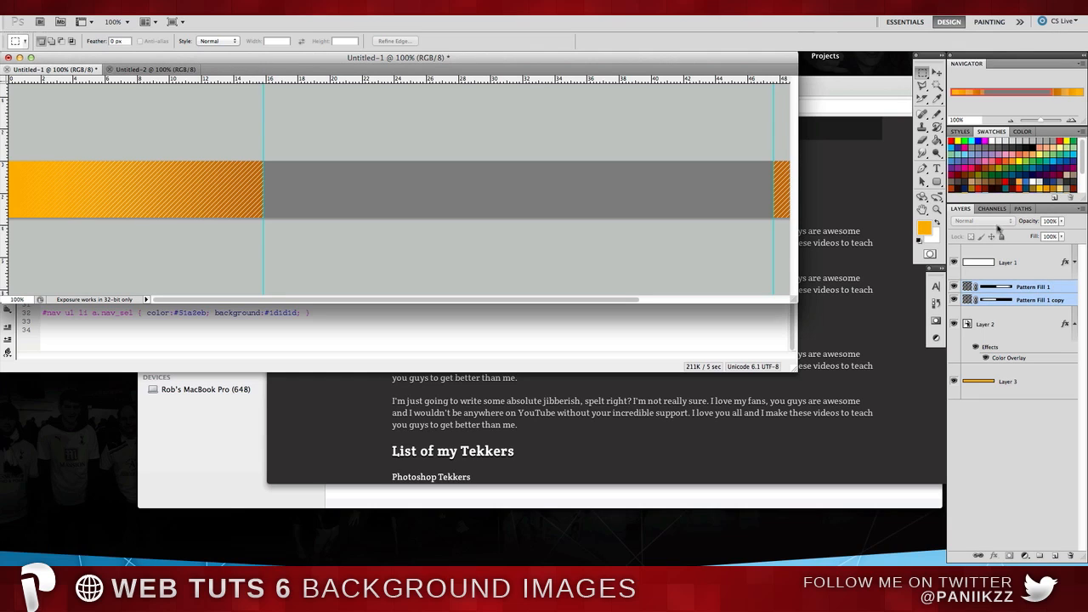
{"action": "right_click", "coordinate": [1049, 287]}
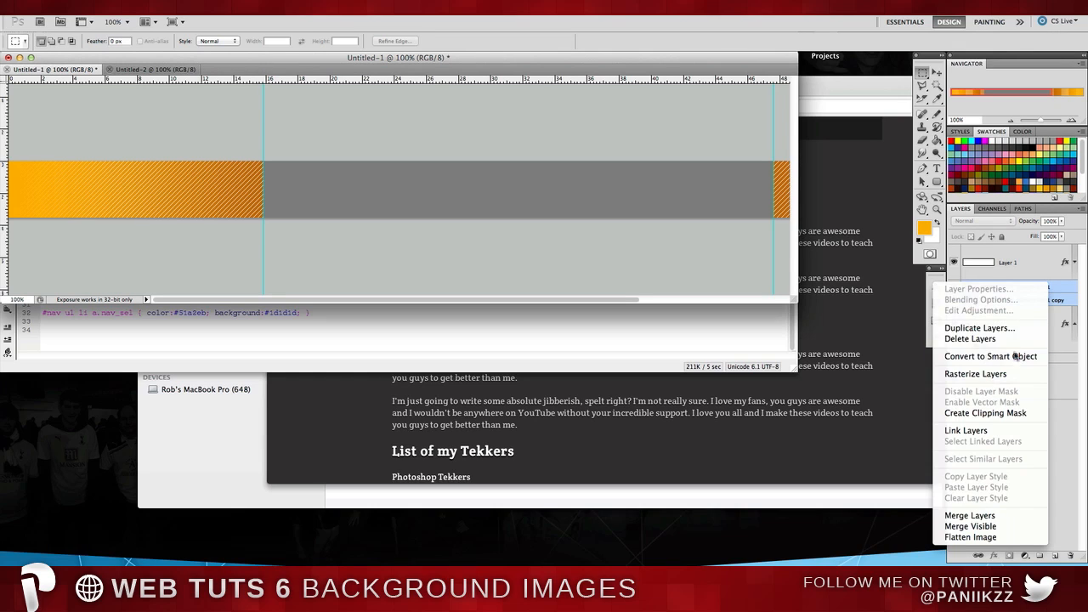
{"action": "left_click", "coordinate": [1011, 357]}
{"action": "left_click", "coordinate": [984, 221]}
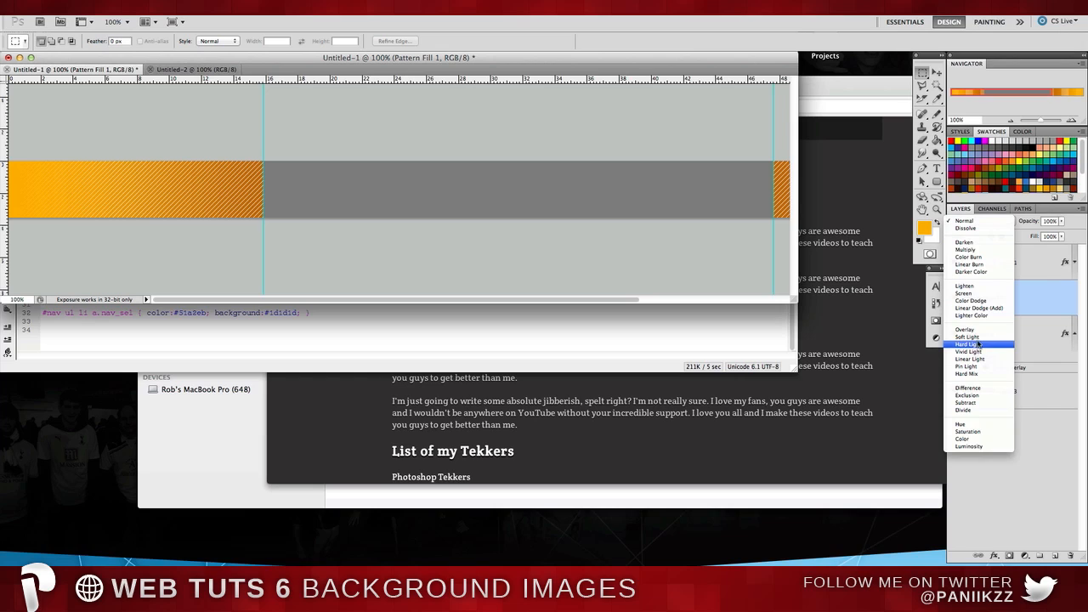
{"action": "left_click", "coordinate": [977, 337]}
{"action": "scroll", "coordinate": [773, 274], "scroll_direction": "right", "scroll_amount": 10}
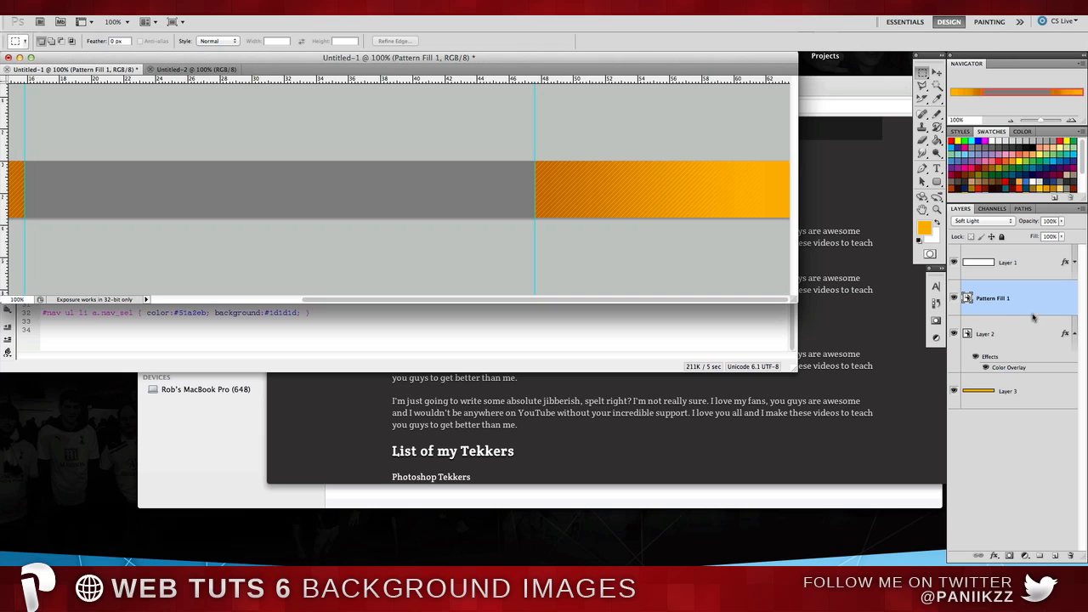
Hide the guides and enable a 4 px outside Stroke at 0% opacity on the grey strip layer
{"action": "left_click", "coordinate": [1022, 264]}
{"action": "key", "text": "ctrl+semicolon"}
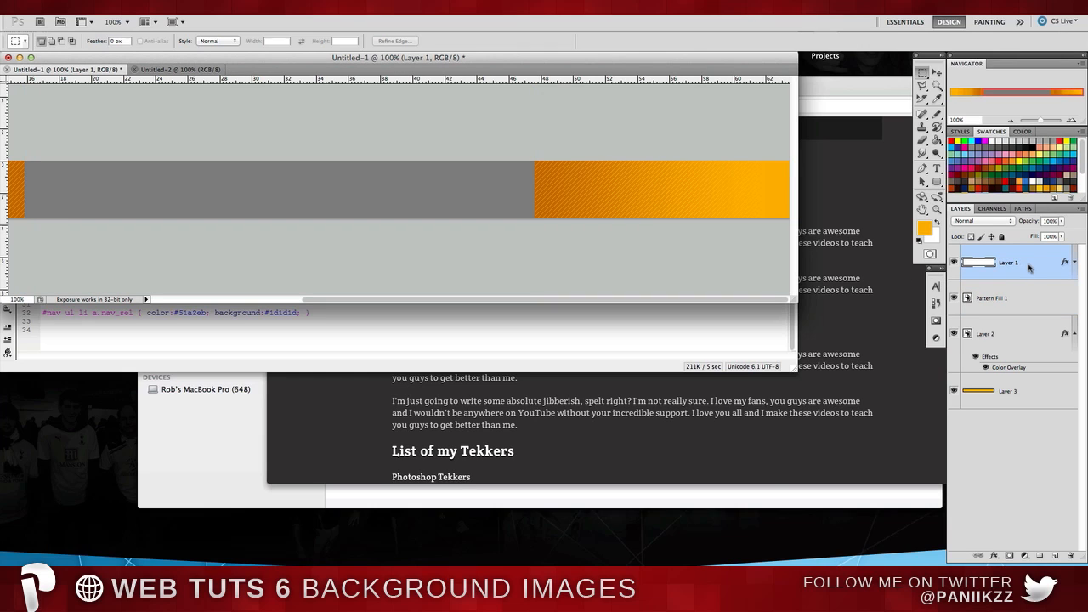
{"action": "double_click", "coordinate": [1029, 268]}
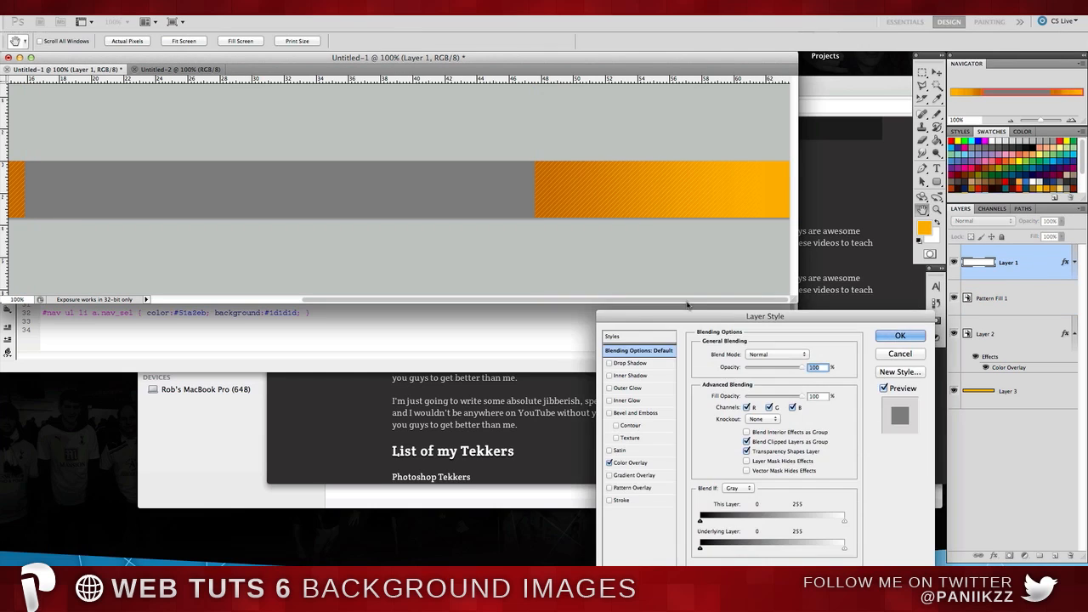
{"action": "left_click", "coordinate": [621, 501]}
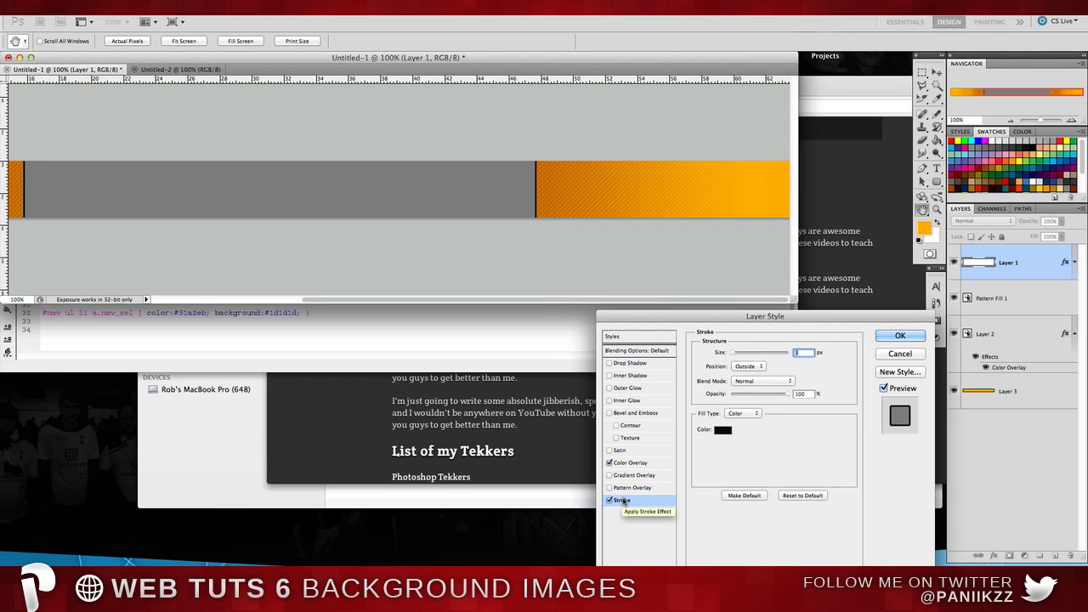
{"action": "scroll", "coordinate": [748, 393], "scroll_direction": "up", "scroll_amount": 1}
{"action": "left_click_drag", "start_coordinate": [751, 393], "coordinate": [703, 391]}
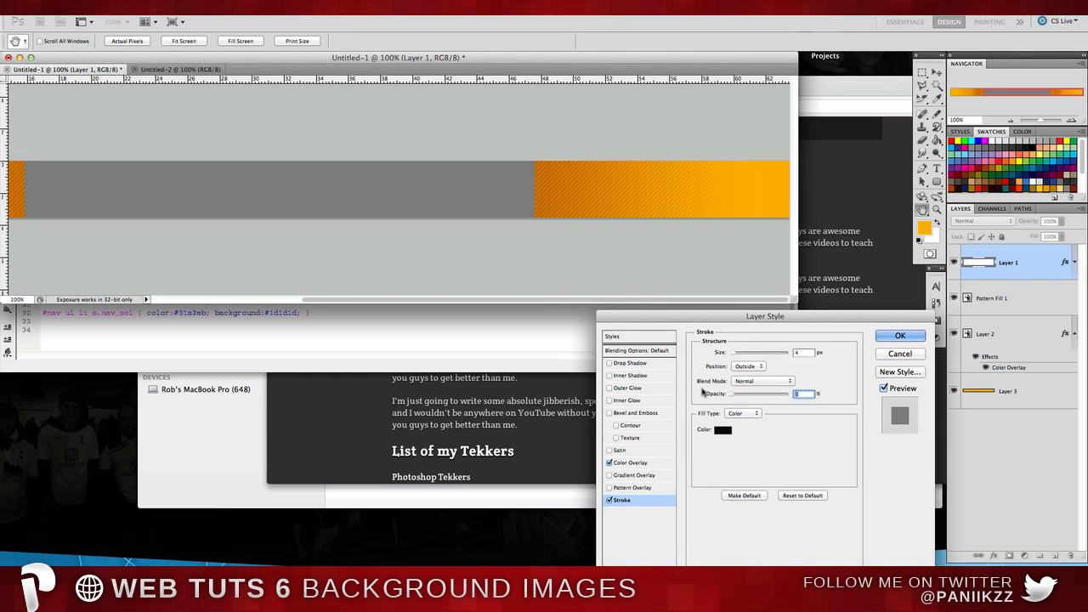
Add a Drop Shadow to the grey strip layer with 0 px distance and a small spread and size
{"action": "left_click", "coordinate": [629, 368]}
{"action": "left_click_drag", "start_coordinate": [741, 402], "coordinate": [738, 426]}
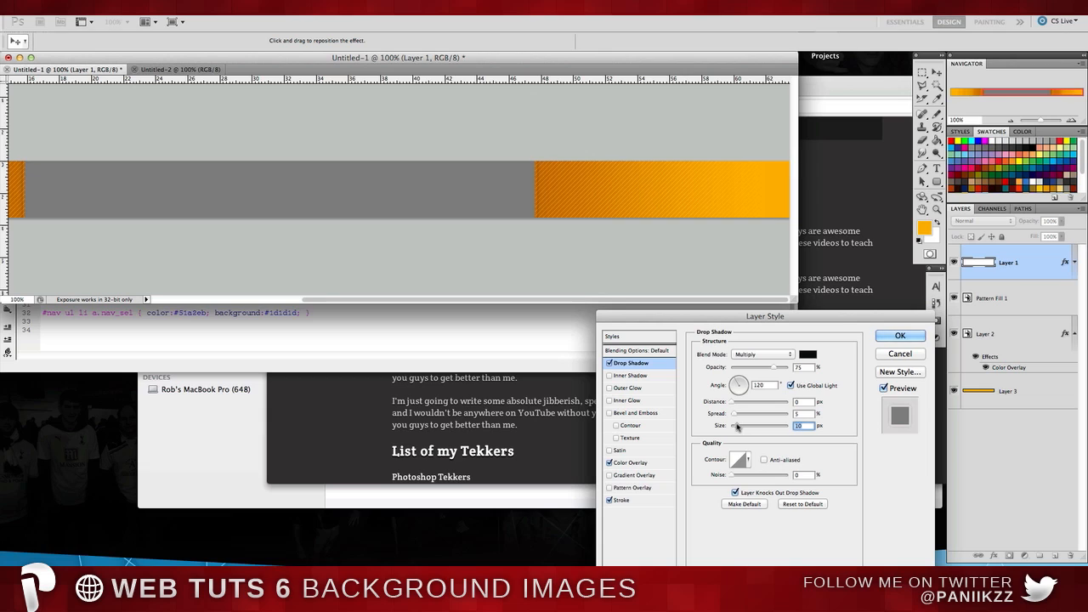
{"action": "left_click", "coordinate": [737, 415]}
{"action": "left_click", "coordinate": [738, 426]}
Make the grey strip's stroke white in Soft Light mode at 74% opacity and apply the layer style
{"action": "left_click", "coordinate": [621, 501]}
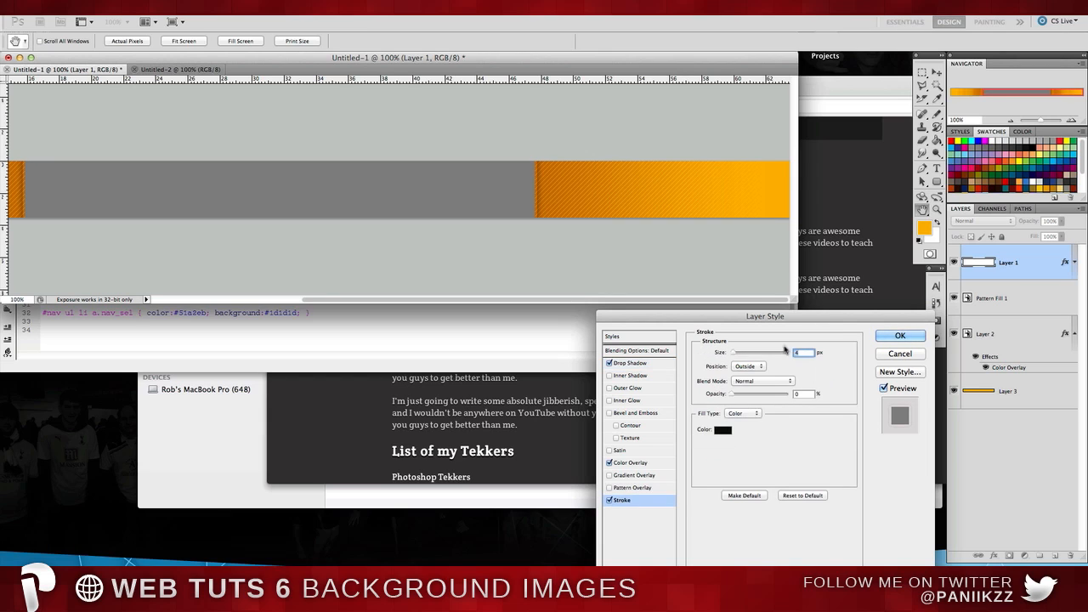
{"action": "left_click", "coordinate": [720, 431]}
{"action": "left_click_drag", "start_coordinate": [652, 280], "coordinate": [505, 118]}
{"action": "left_click", "coordinate": [873, 177]}
{"action": "left_click", "coordinate": [756, 395]}
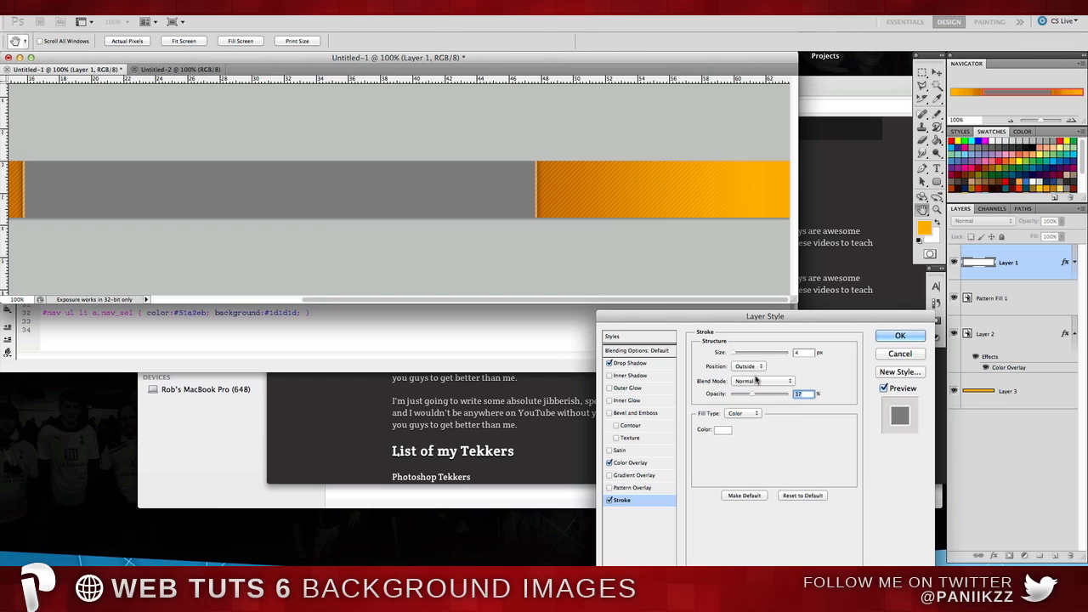
{"action": "left_click", "coordinate": [756, 381]}
{"action": "left_click", "coordinate": [748, 499]}
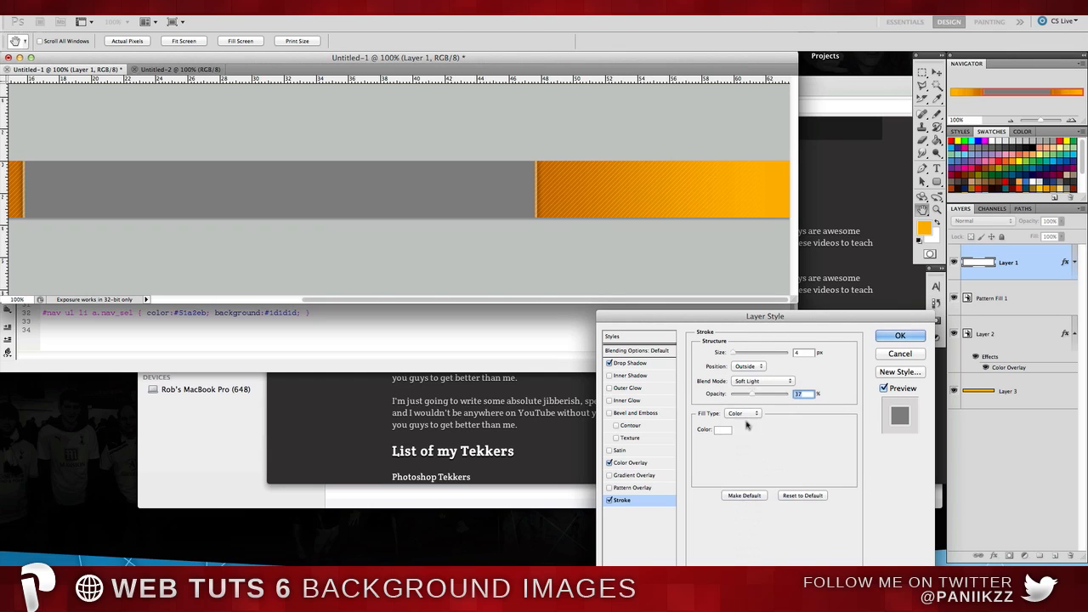
{"action": "mouse_move", "coordinate": [752, 394]}
{"action": "left_mouse_down"}
{"action": "mouse_move", "coordinate": [787, 394]}
{"action": "mouse_move", "coordinate": [759, 394]}
{"action": "mouse_move", "coordinate": [773, 395]}
{"action": "left_mouse_up"}
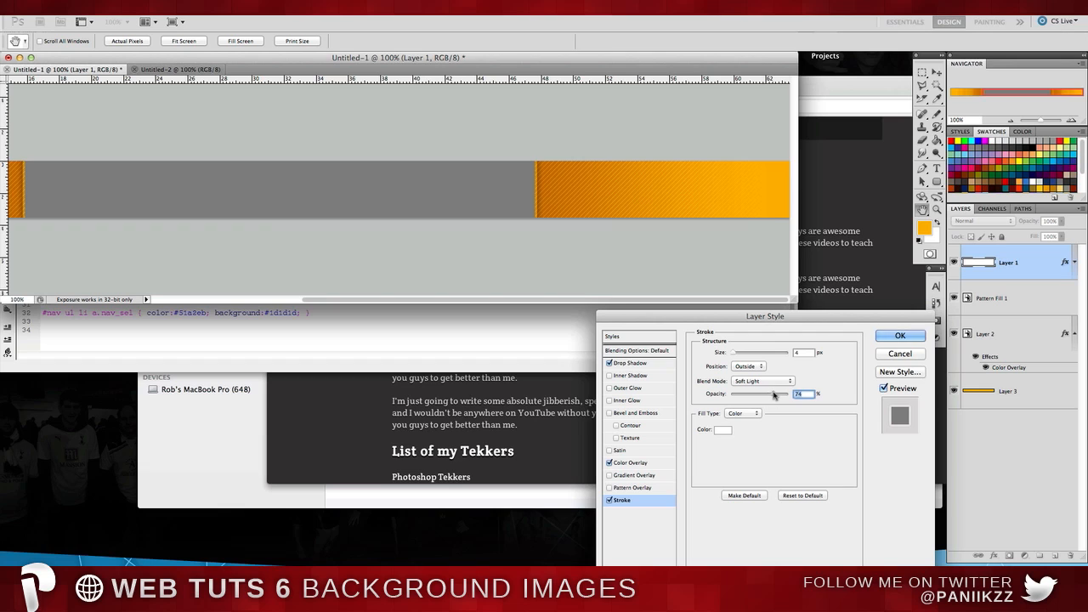
{"action": "left_click", "coordinate": [899, 336]}
Duplicate the grey strip layer and clear the copy's layer style
{"action": "key", "text": "super+j"}
{"action": "right_click", "coordinate": [1040, 257]}
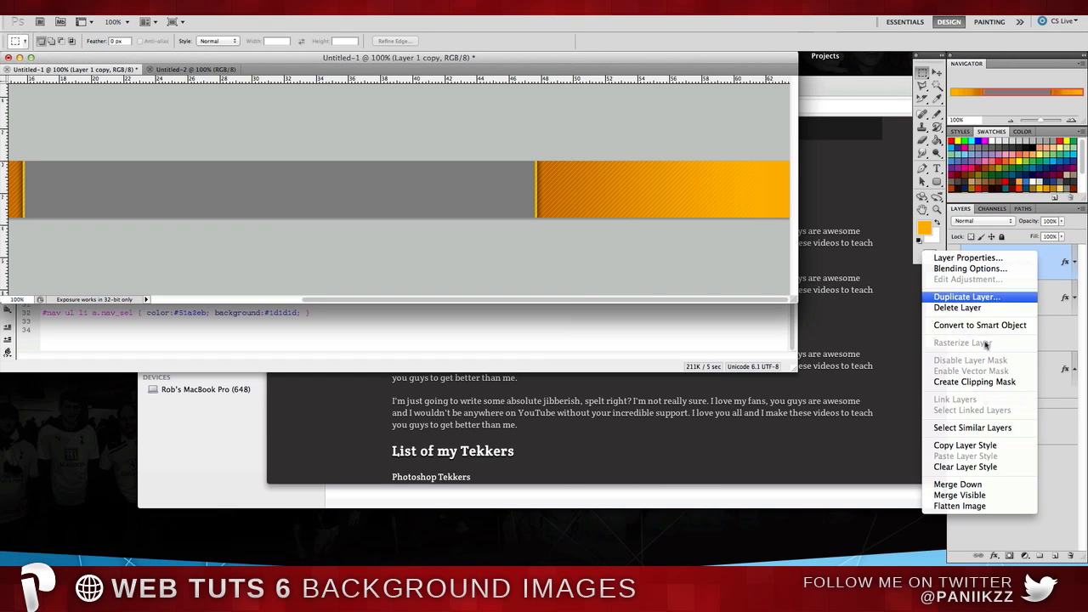
{"action": "left_click", "coordinate": [965, 466]}
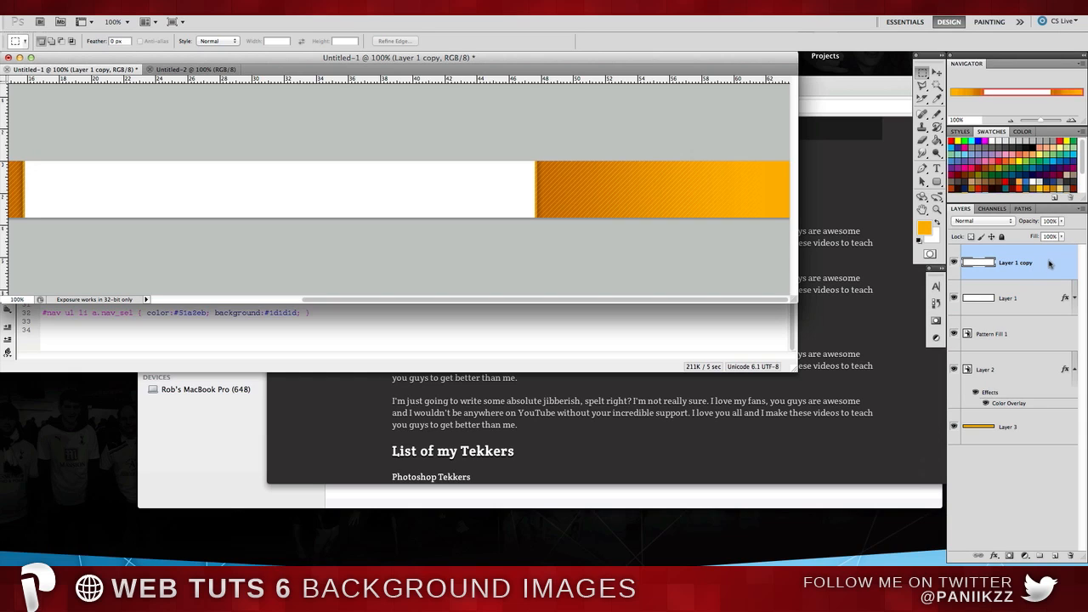
Add a 1 px white outside Stroke to the duplicated strip layer and apply the layer style
{"action": "double_click", "coordinate": [1049, 263]}
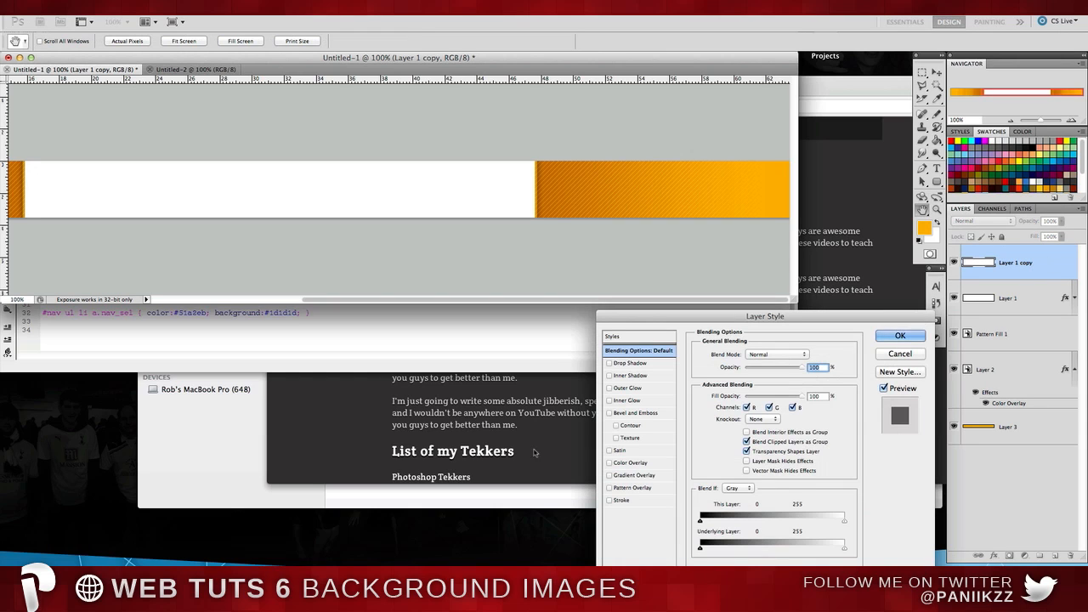
{"action": "left_click", "coordinate": [622, 500]}
{"action": "type", "text": "1"}
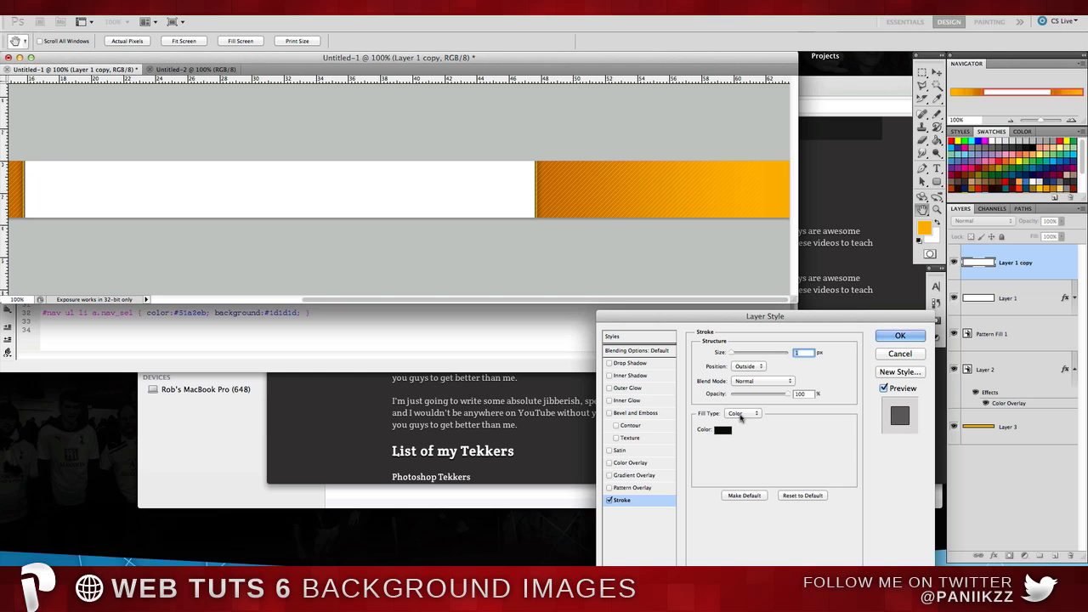
{"action": "left_click", "coordinate": [723, 430]}
{"action": "left_click", "coordinate": [609, 187]}
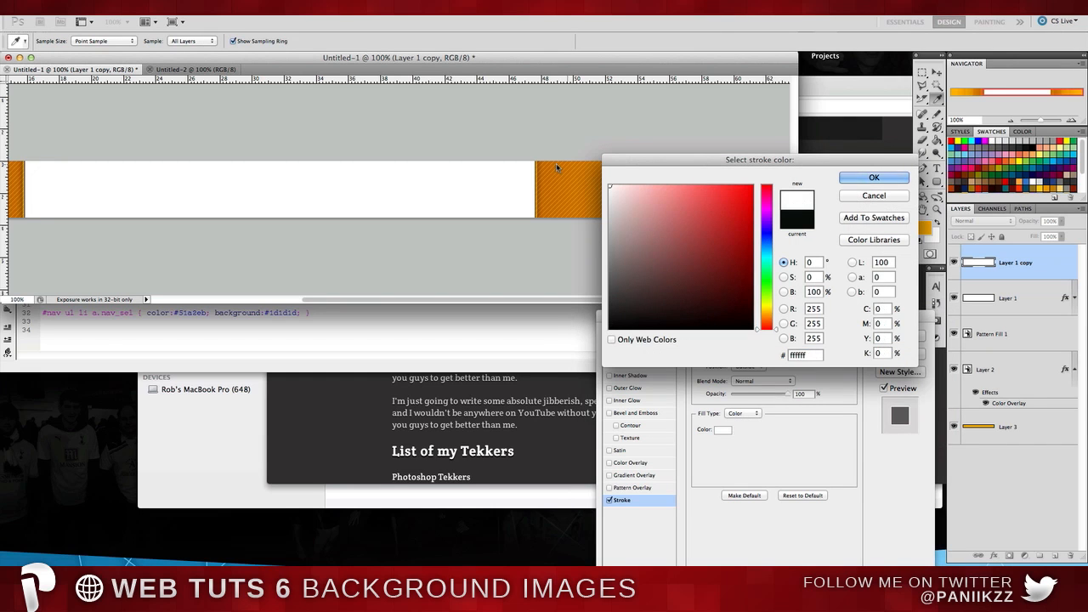
{"action": "key", "text": "Return"}
{"action": "key", "text": "Return"}
{"action": "key", "text": "super+Tab"}
{"action": "key", "text": "super+Tab"}
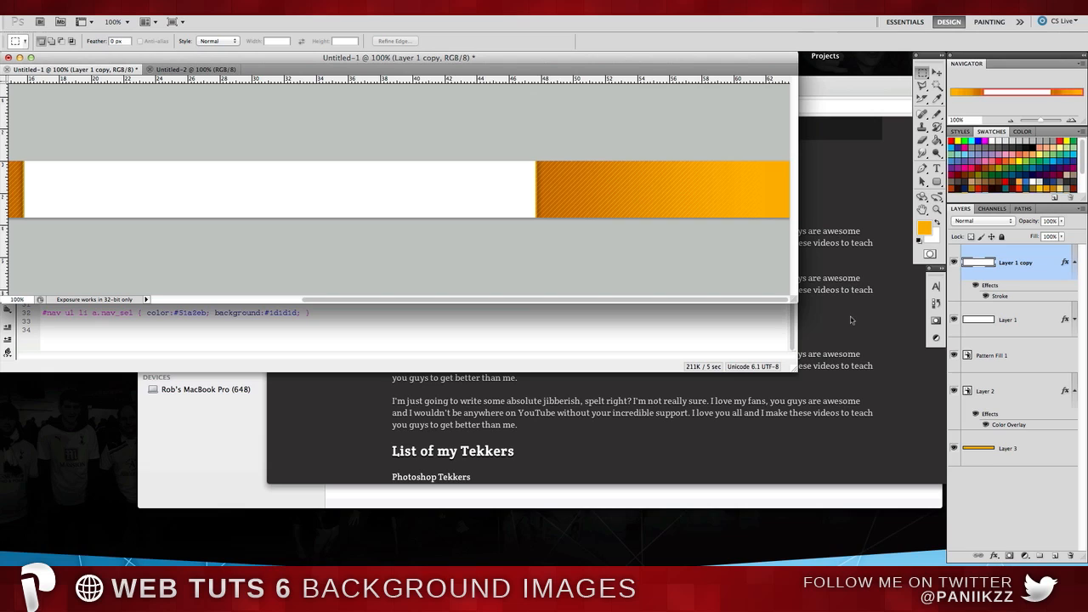
{"action": "double_click", "coordinate": [1041, 274]}
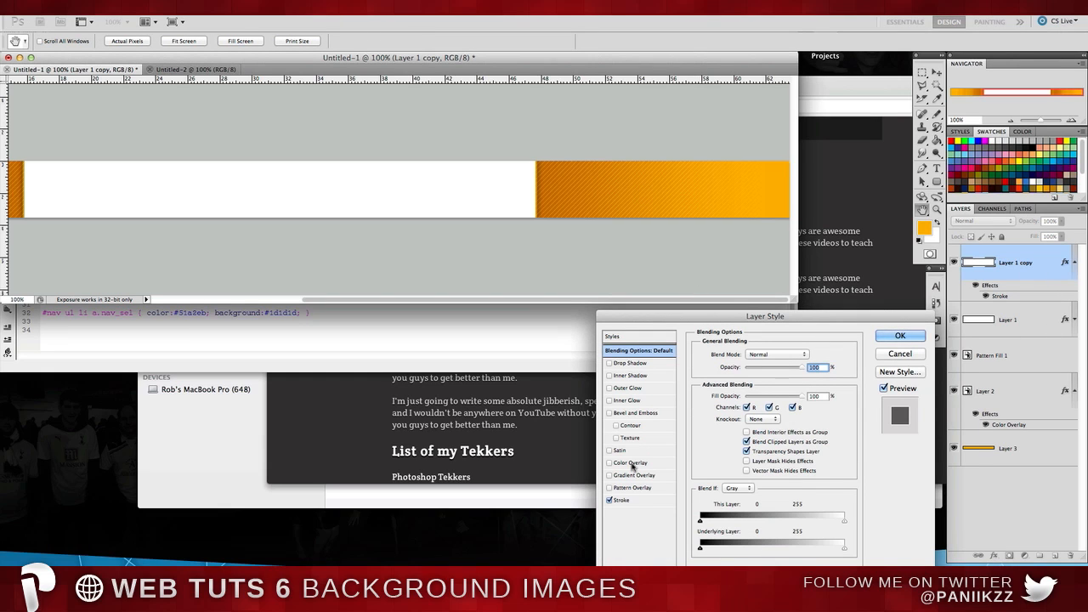
{"action": "key", "text": "Escape"}
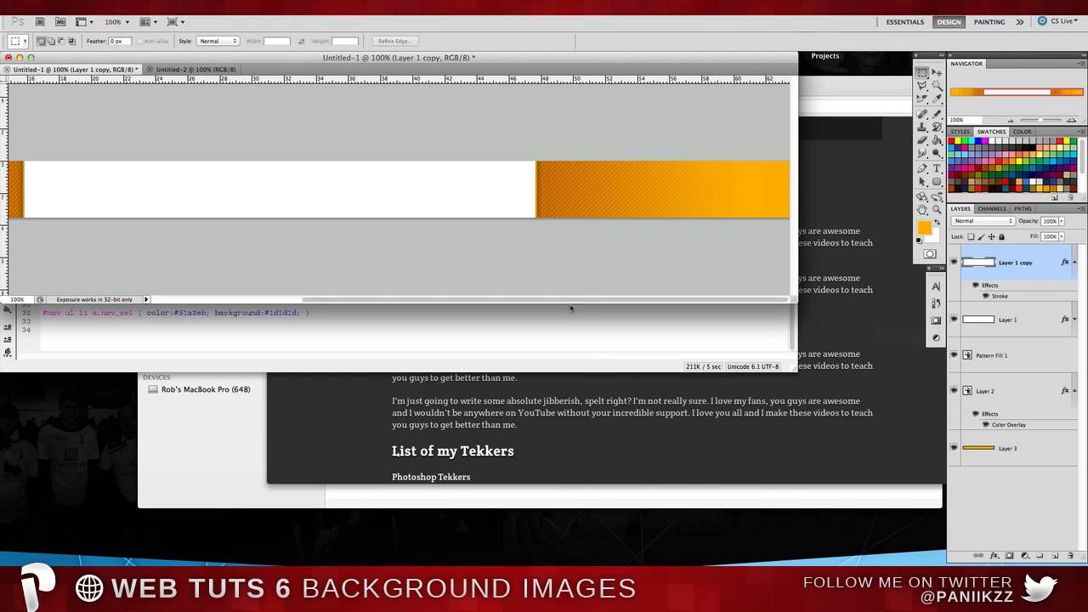
Select the bottom orange gradient layer and copy the foreground colour's hex code, ffae00
{"action": "scroll", "coordinate": [595, 260], "scroll_direction": "left", "scroll_amount": 5}
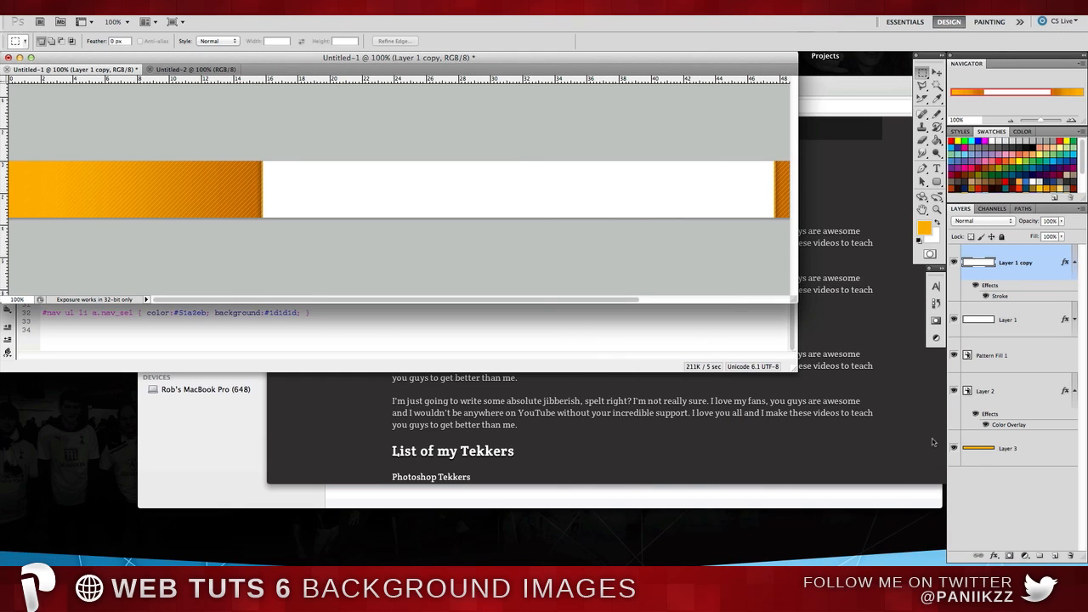
{"action": "left_click", "coordinate": [1011, 448]}
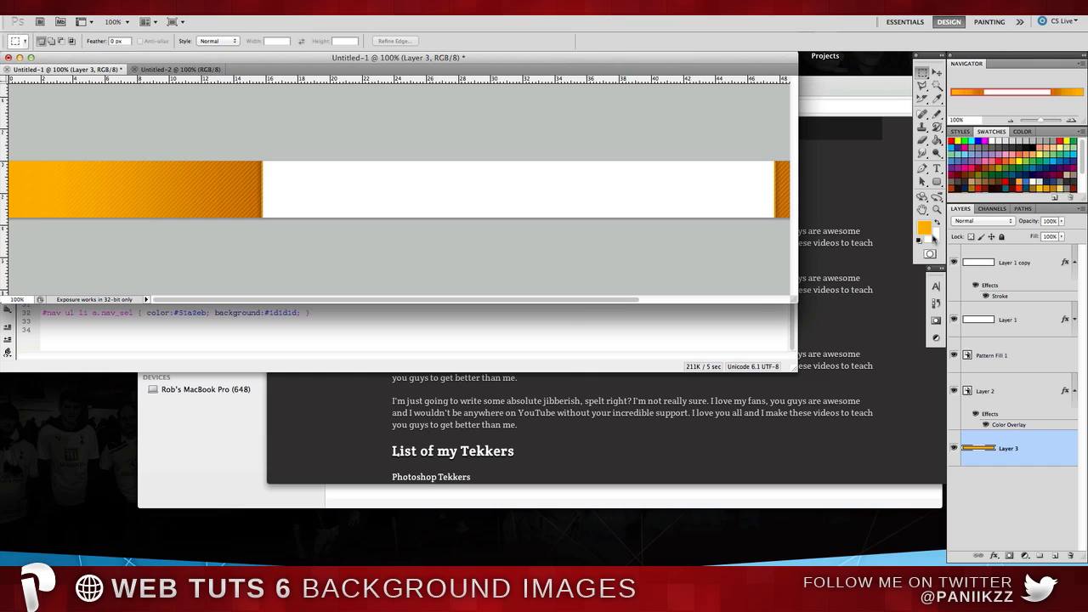
{"action": "left_click", "coordinate": [931, 239]}
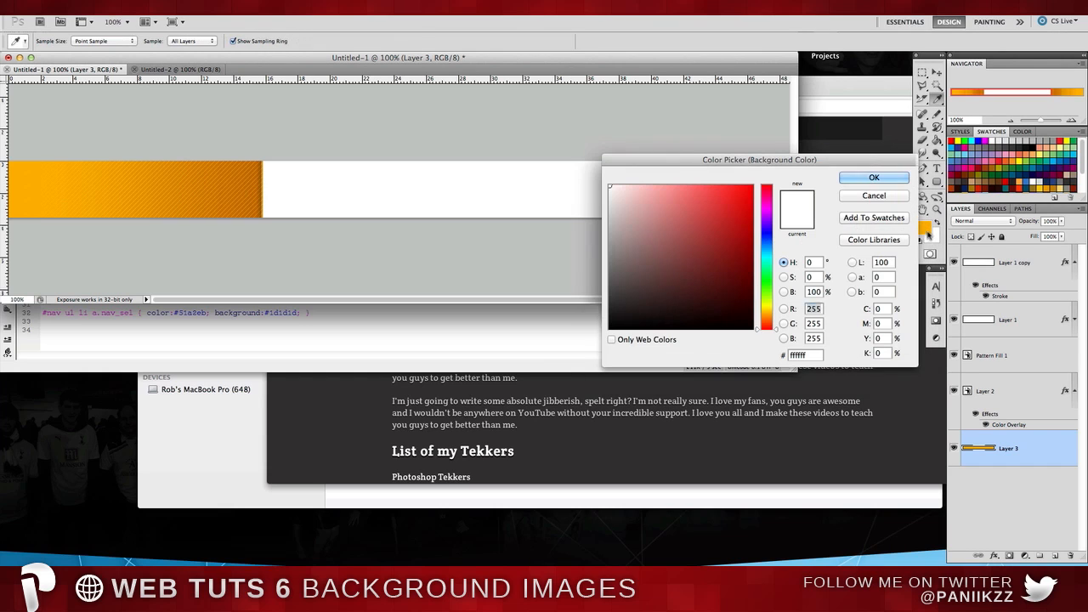
{"action": "left_click", "coordinate": [901, 195]}
{"action": "left_click", "coordinate": [925, 228]}
{"action": "left_click", "coordinate": [803, 355]}
{"action": "key", "text": "super+c"}
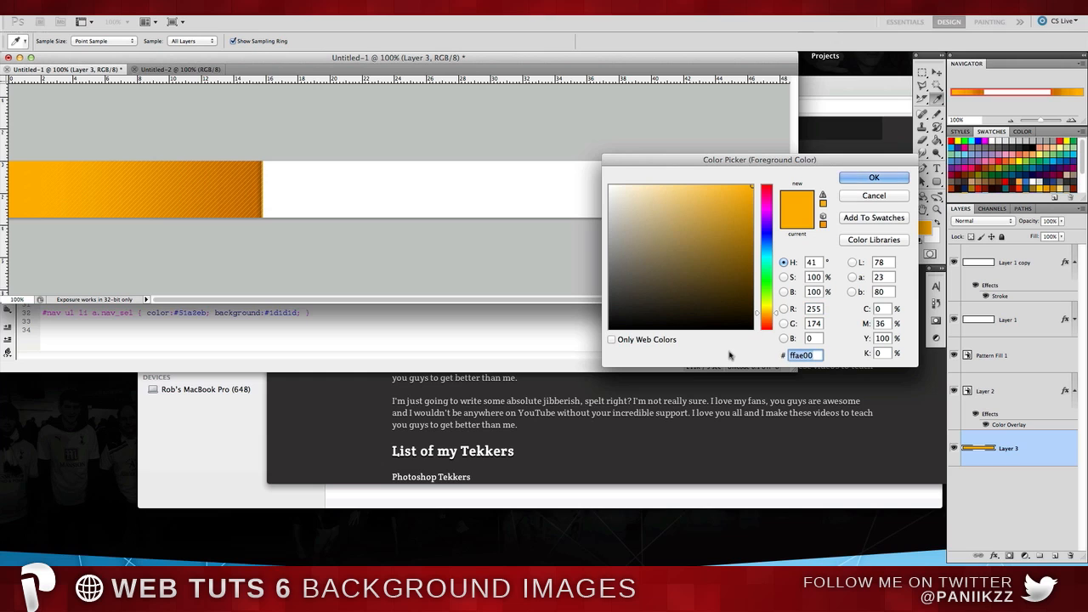
Switch to Dreamweaver and change the body rule in style.css from a background-color declaration to background:#ffae00
{"action": "key", "text": "super+Tab"}
{"action": "key", "text": "super+Tab"}
{"action": "key", "text": "super+Tab"}
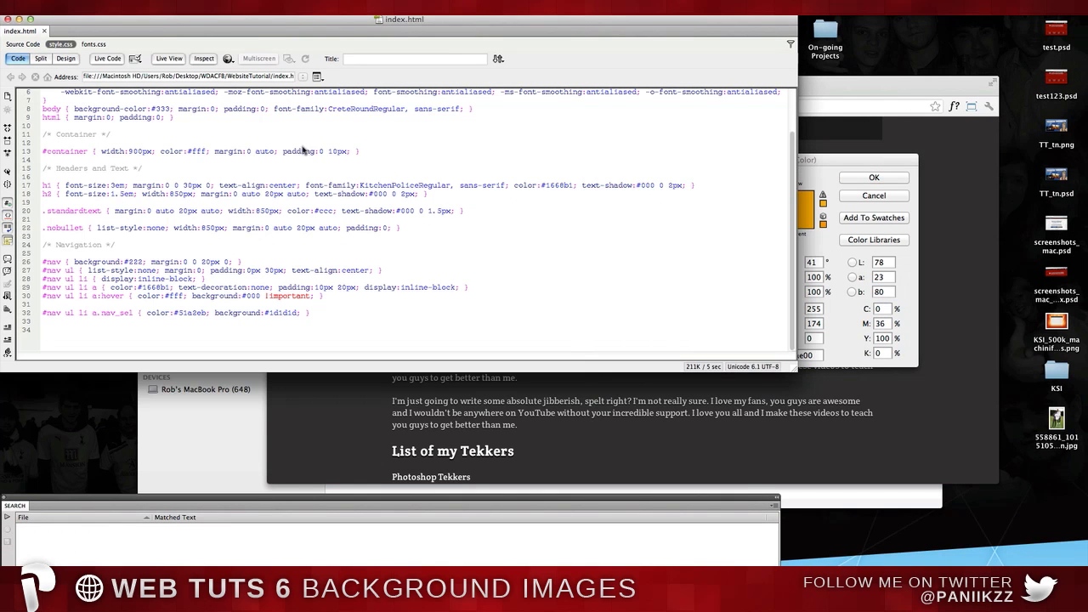
{"action": "scroll", "coordinate": [147, 126], "scroll_direction": "up", "scroll_amount": 2}
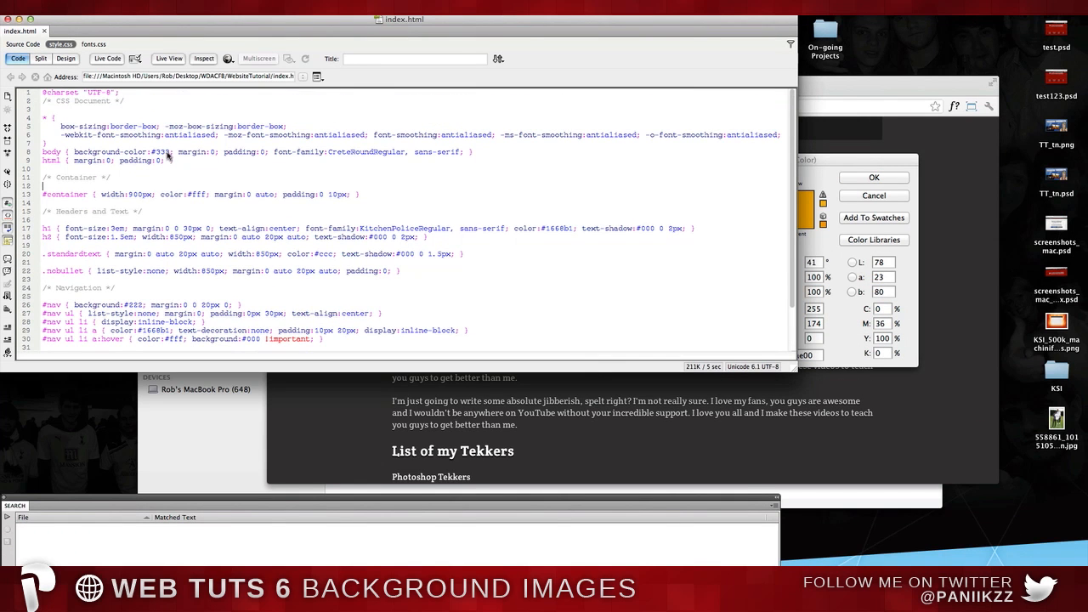
{"action": "key", "text": "super+v"}
{"action": "key", "text": "BackSpace"}
{"action": "key", "text": "BackSpace"}
{"action": "key", "text": "BackSpace"}
{"action": "key", "text": "BackSpace"}
{"action": "key", "text": "BackSpace"}
{"action": "key", "text": "BackSpace"}
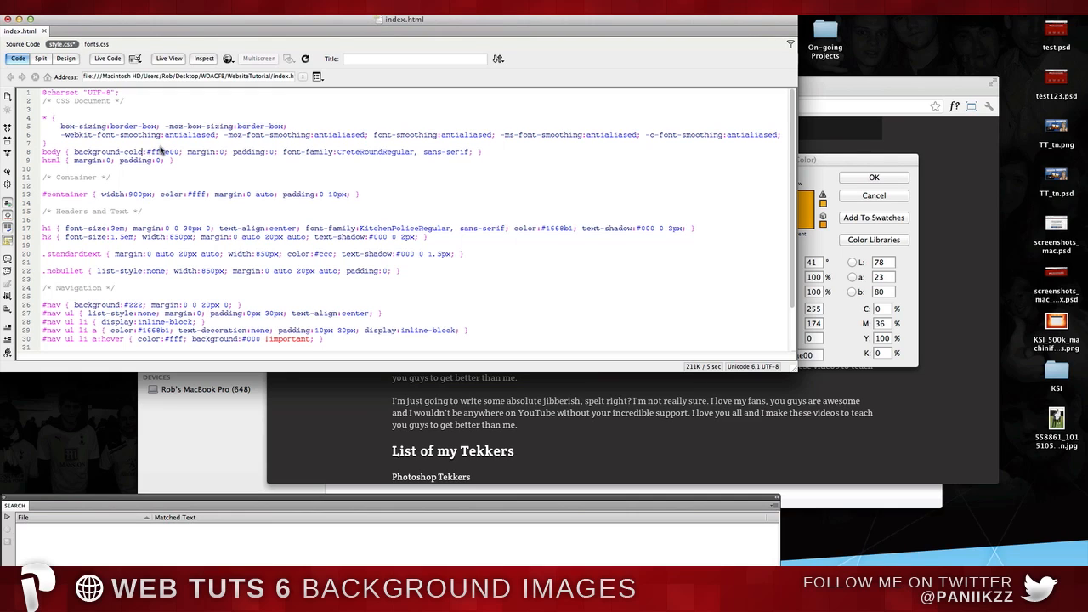
Reload the website in Chrome and check the new page background colour
{"action": "left_click", "coordinate": [387, 380]}
{"action": "left_click", "coordinate": [310, 107]}
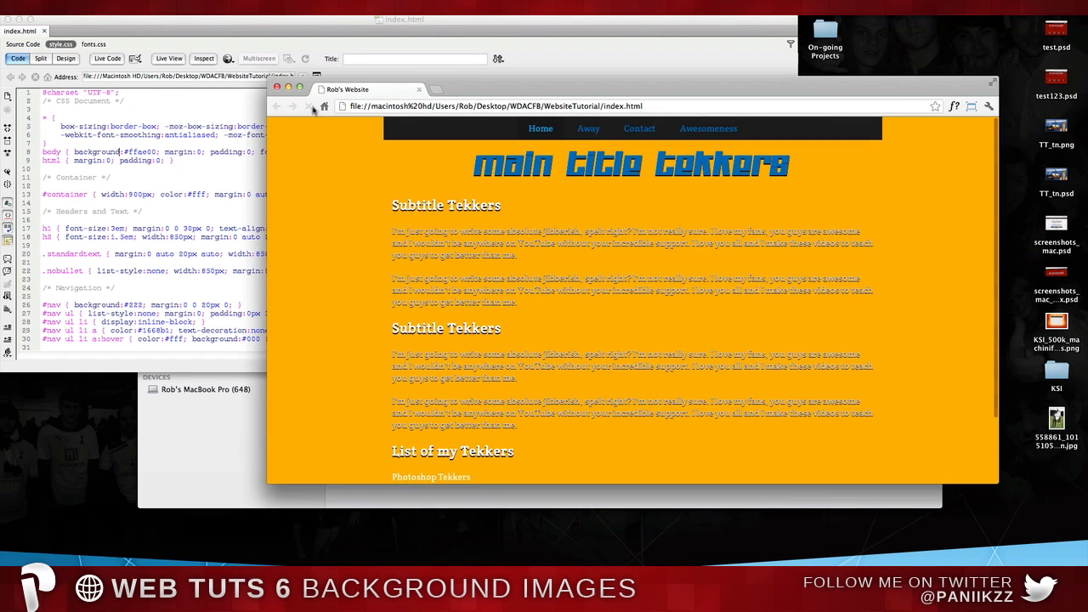
{"action": "scroll", "coordinate": [320, 198], "scroll_direction": "down", "scroll_amount": 5}
{"action": "scroll", "coordinate": [320, 198], "scroll_direction": "up", "scroll_amount": 6}
{"action": "scroll", "coordinate": [321, 198], "scroll_direction": "down", "scroll_amount": 1}
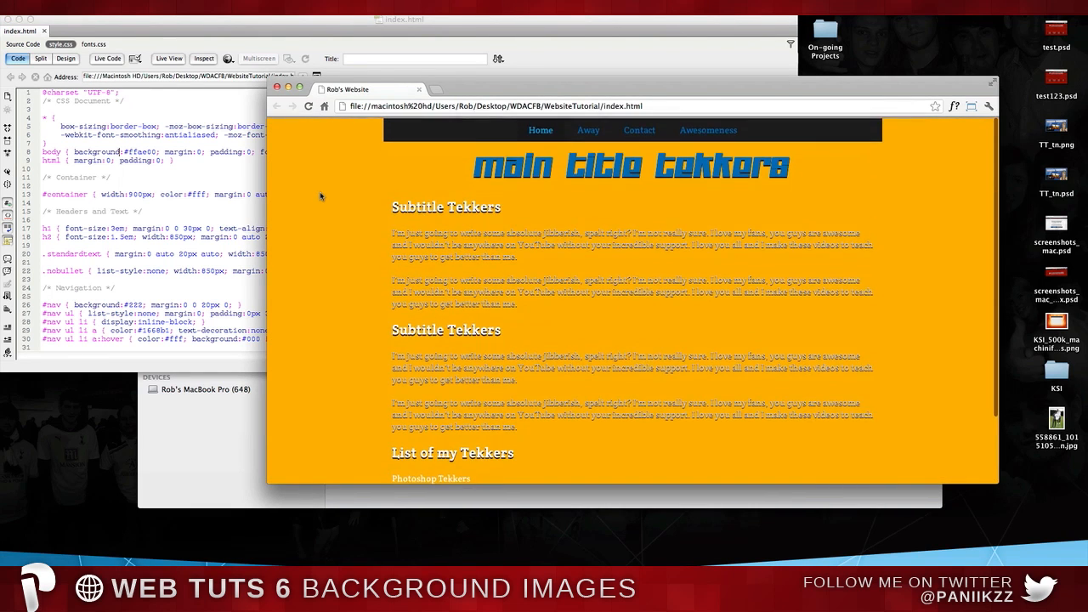
Switch back to Photoshop, accept the orange foreground colour and activate the Marquee tool
{"action": "key", "text": "super+Tab"}
{"action": "key", "text": "super+Tab"}
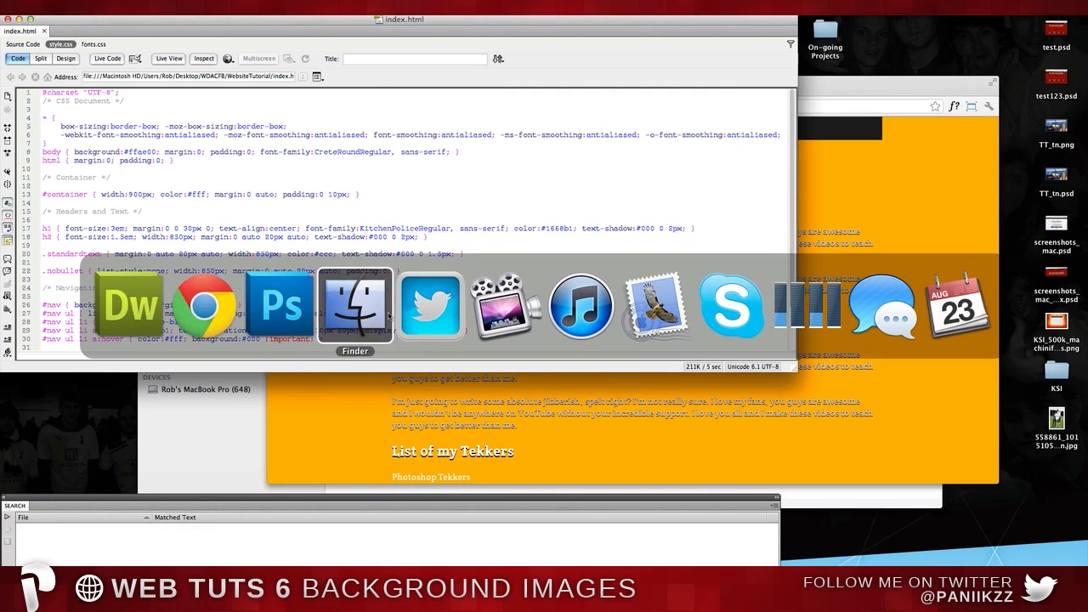
{"action": "left_click", "coordinate": [290, 299]}
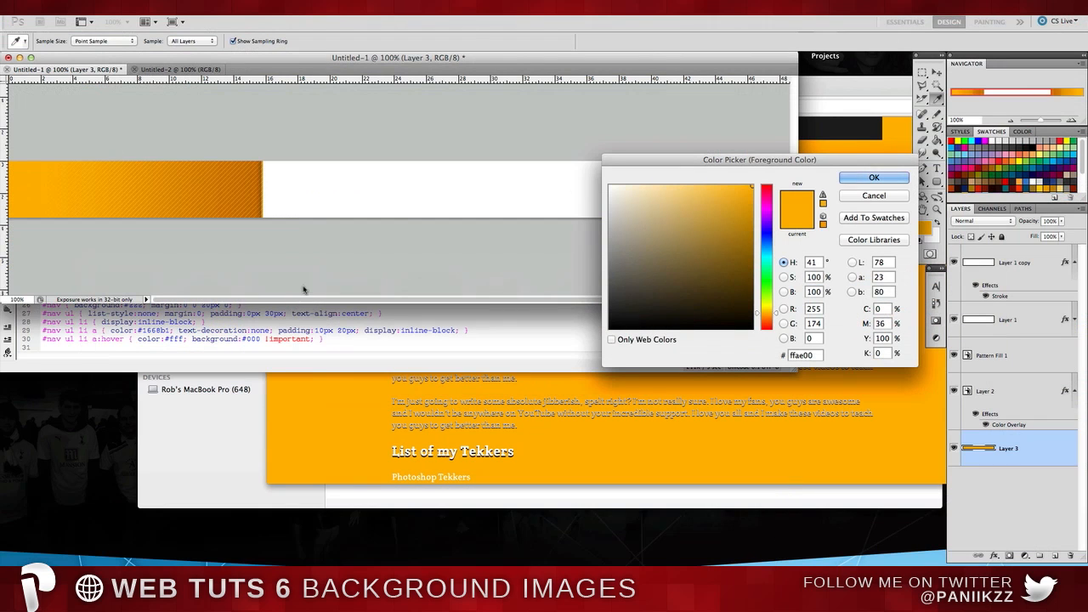
{"action": "left_click", "coordinate": [873, 177]}
{"action": "key", "text": "m"}
Switch the Canvas Size units to pixels and crop the background image's canvas height to 5 pixels
{"action": "left_click", "coordinate": [1009, 122]}
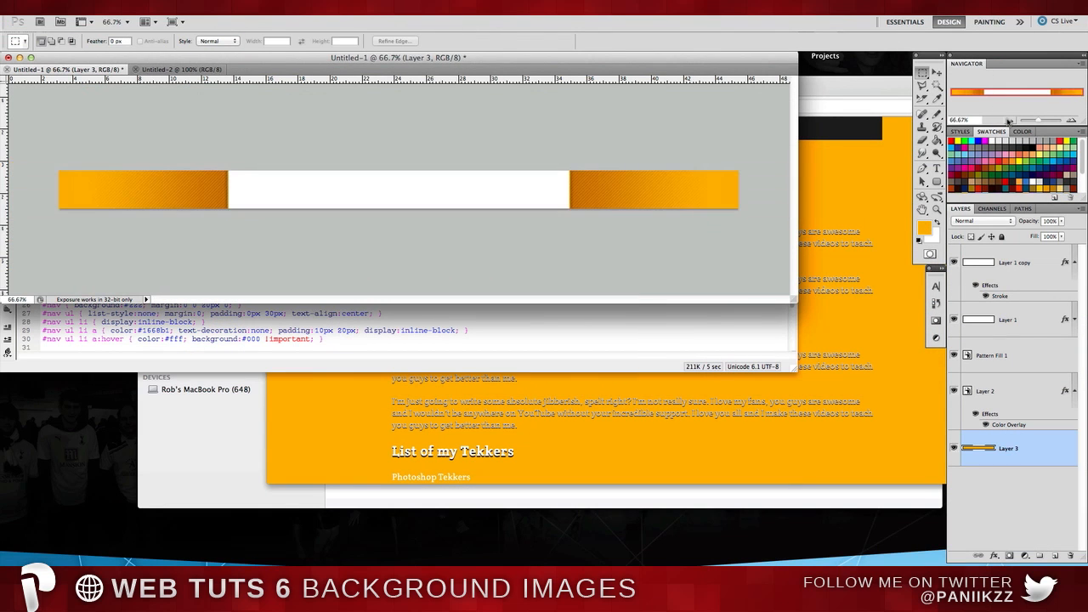
{"action": "left_click", "coordinate": [1070, 121]}
{"action": "left_click", "coordinate": [1071, 121]}
{"action": "scroll", "coordinate": [754, 182], "scroll_direction": "right", "scroll_amount": 5}
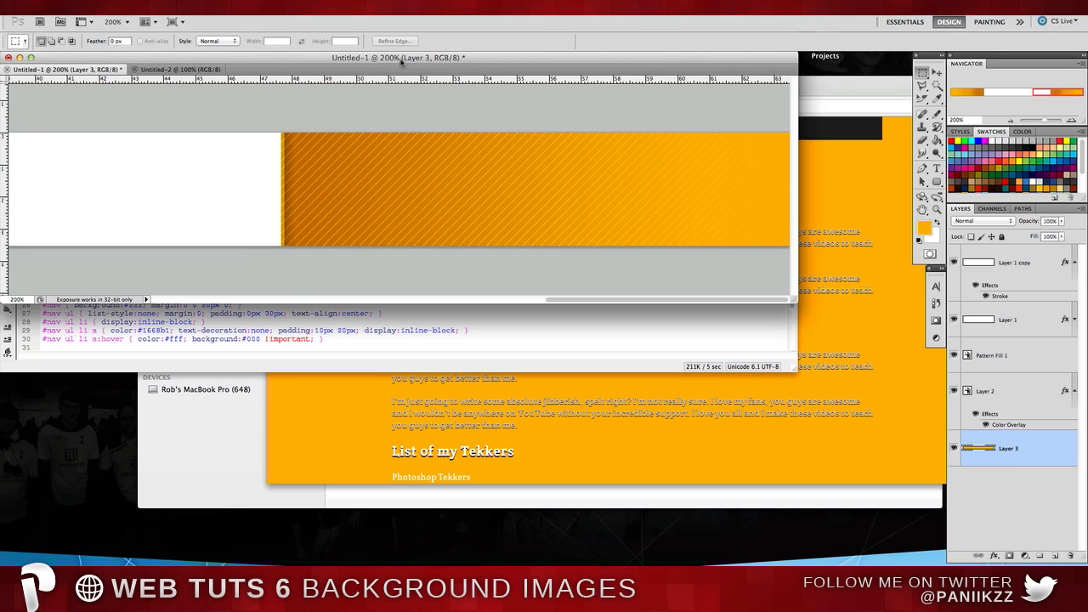
{"action": "left_click", "coordinate": [144, 8]}
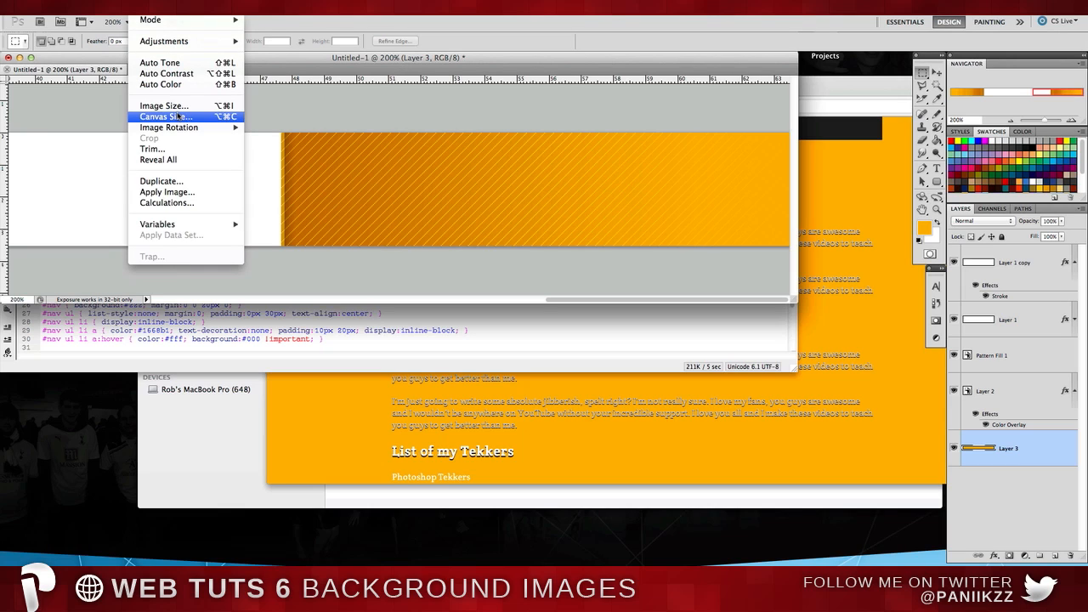
{"action": "left_click", "coordinate": [179, 116]}
{"action": "left_click", "coordinate": [712, 223]}
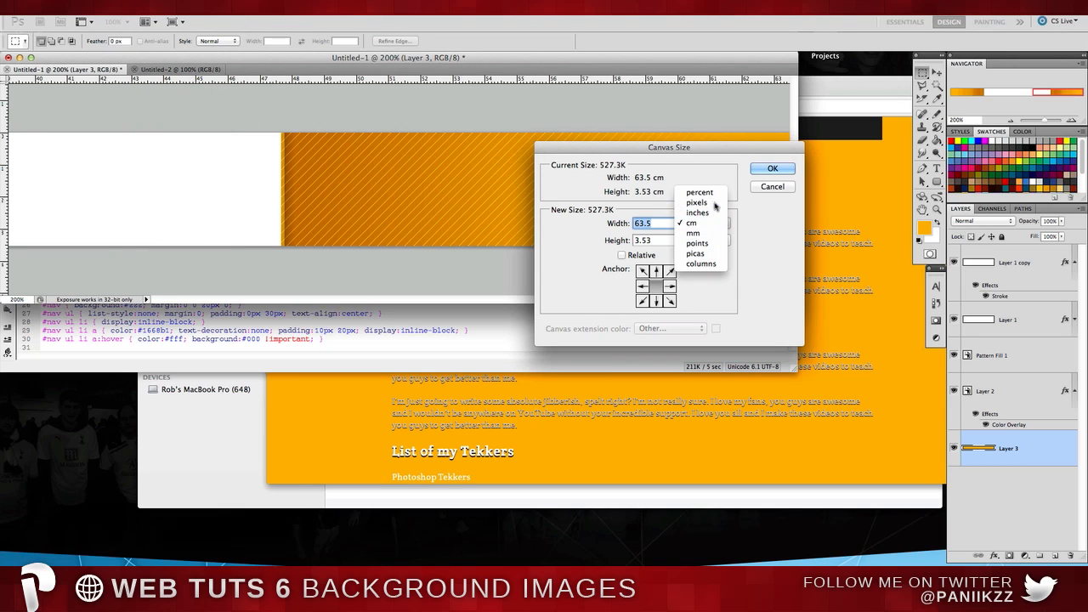
{"action": "left_click", "coordinate": [714, 203]}
{"action": "left_click", "coordinate": [650, 241]}
{"action": "type", "text": "4"}
{"action": "key", "text": "BackSpace"}
{"action": "type", "text": "5"}
{"action": "key", "text": "Return"}
{"action": "key", "text": "Return"}
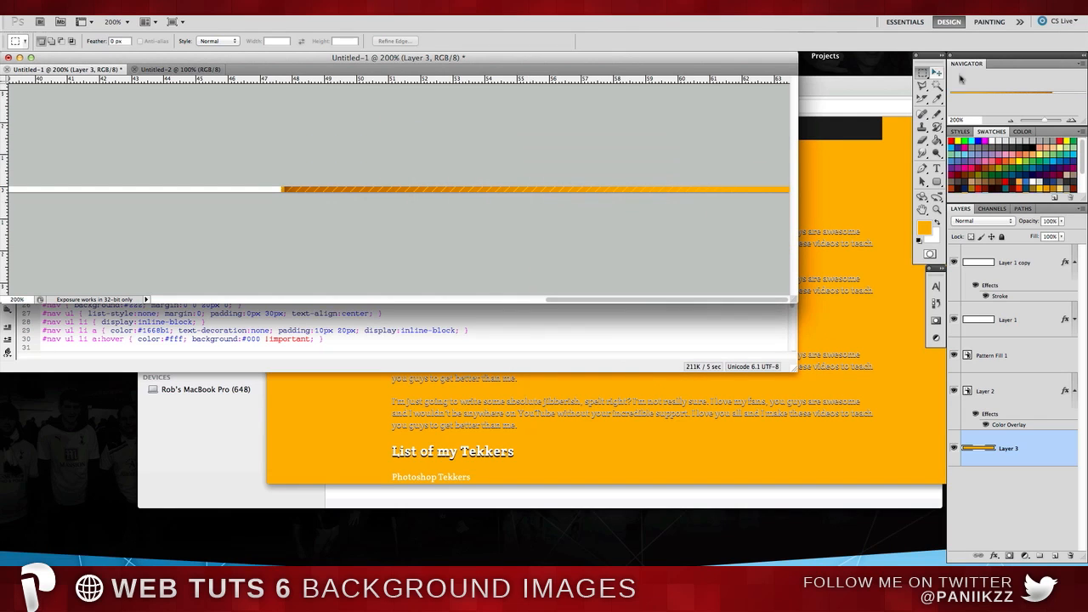
{"action": "left_click", "coordinate": [1070, 120]}
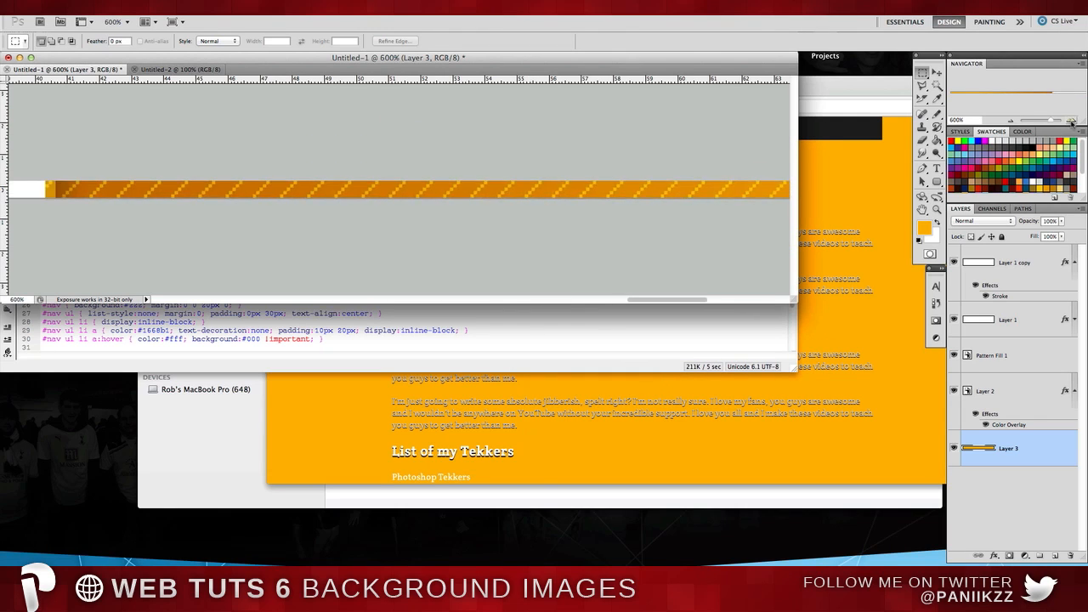